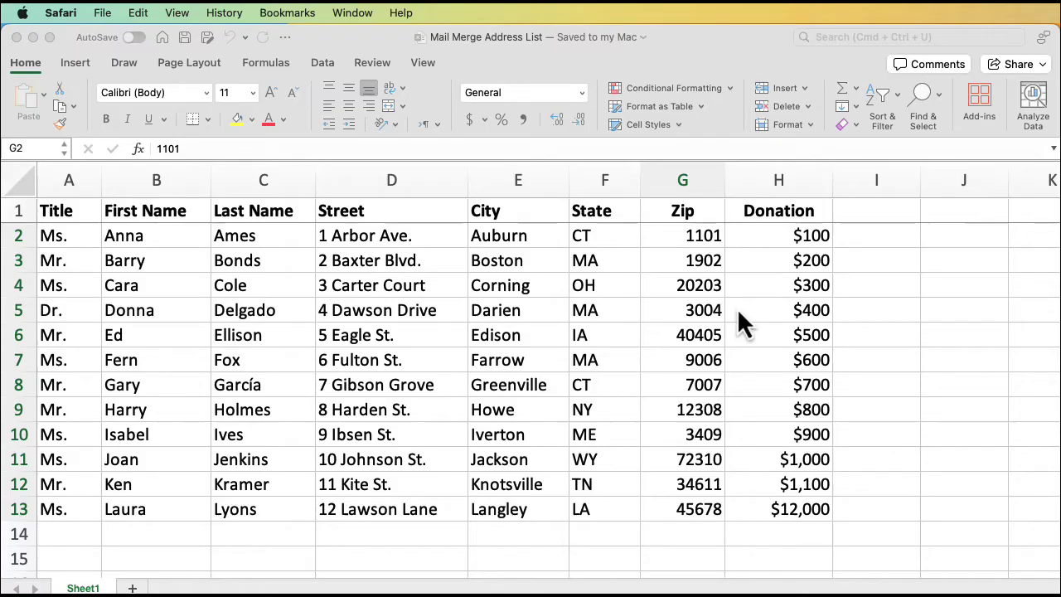
Apply the Special ZIP Code number format to the Zip values in G2:G13.
{"action": "left_click", "coordinate": [681, 247]}
{"action": "key", "text": "super+shift+Down"}
{"action": "left_click", "coordinate": [253, 12]}
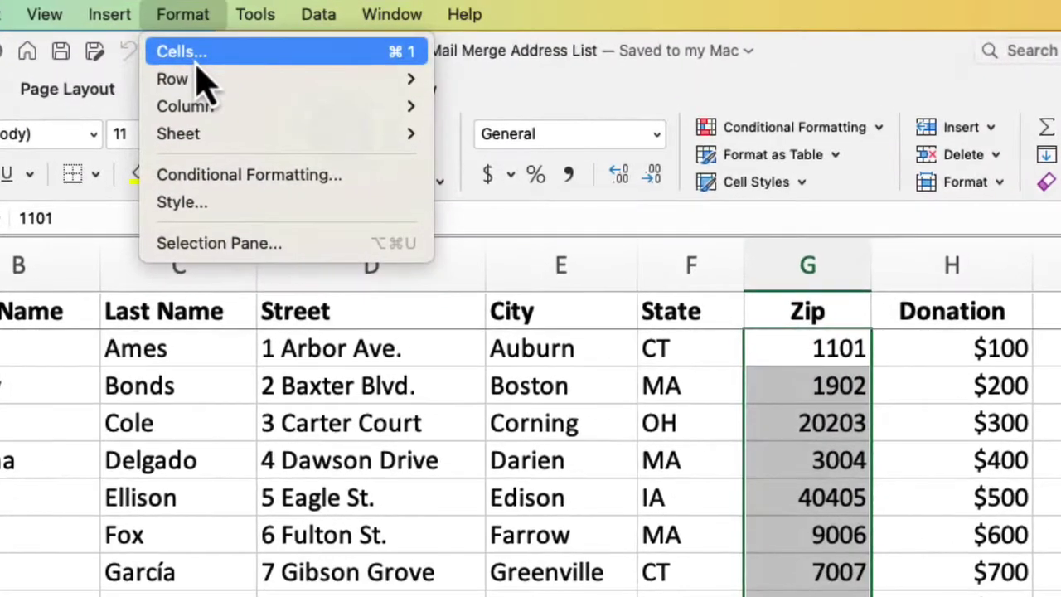
{"action": "left_click", "coordinate": [197, 59]}
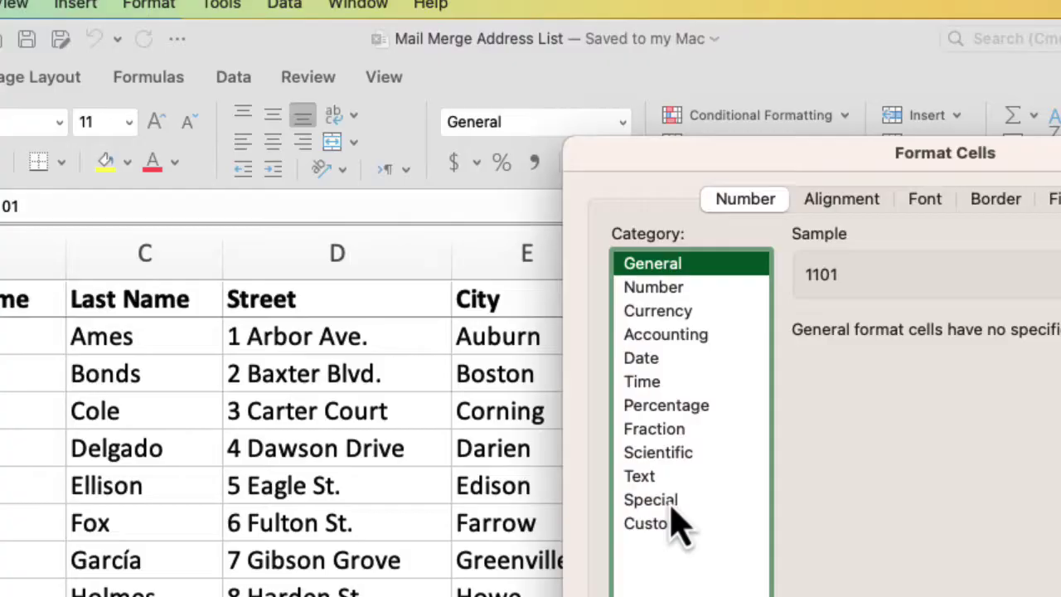
{"action": "left_click", "coordinate": [688, 508]}
{"action": "left_click", "coordinate": [609, 285]}
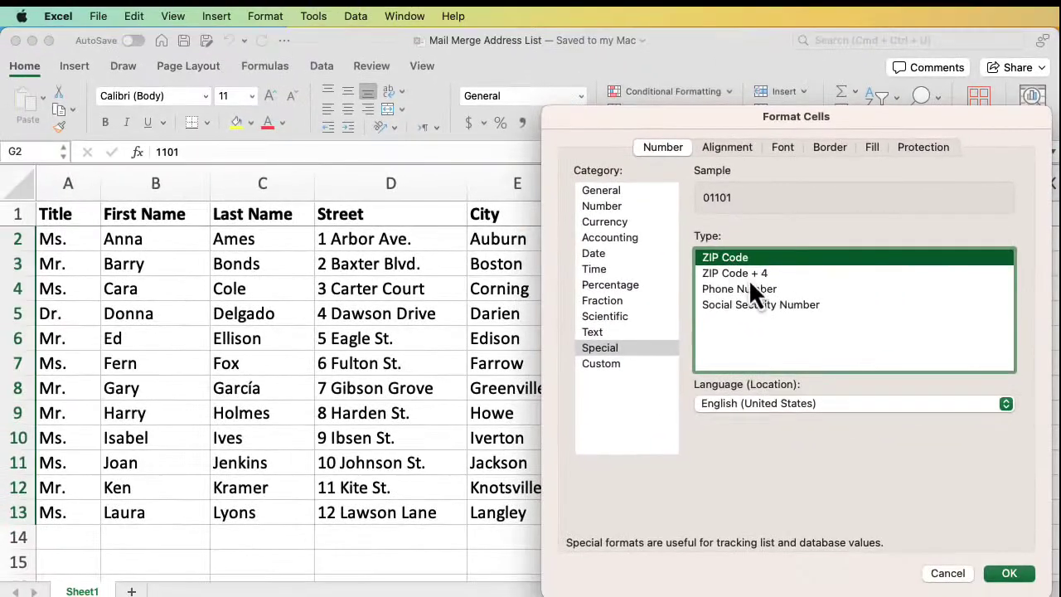
{"action": "left_click", "coordinate": [1006, 571]}
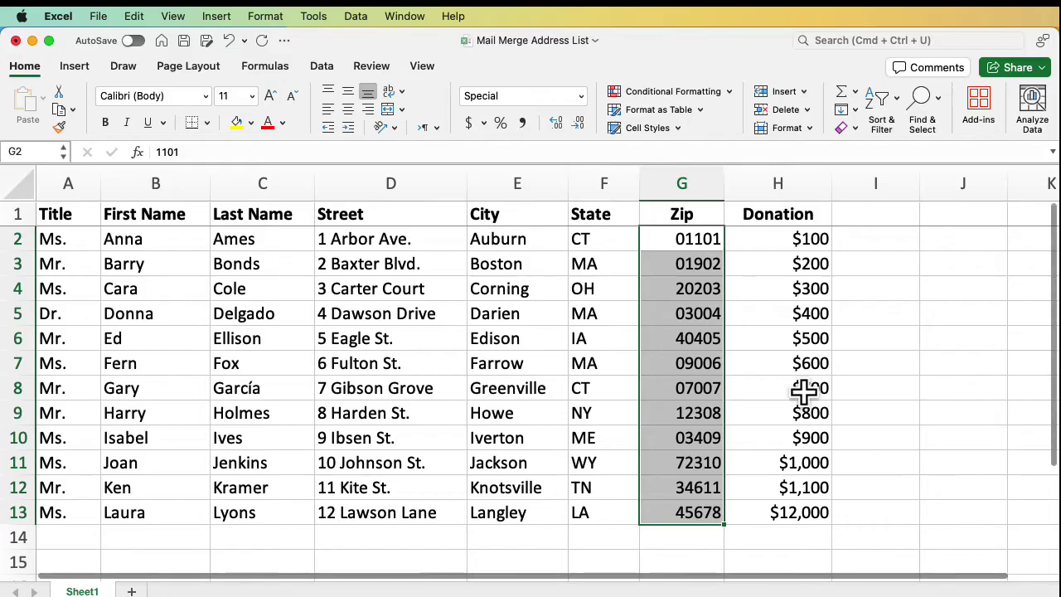
Save the address list workbook into the Mail Merge Files folder.
{"action": "left_click", "coordinate": [98, 16]}
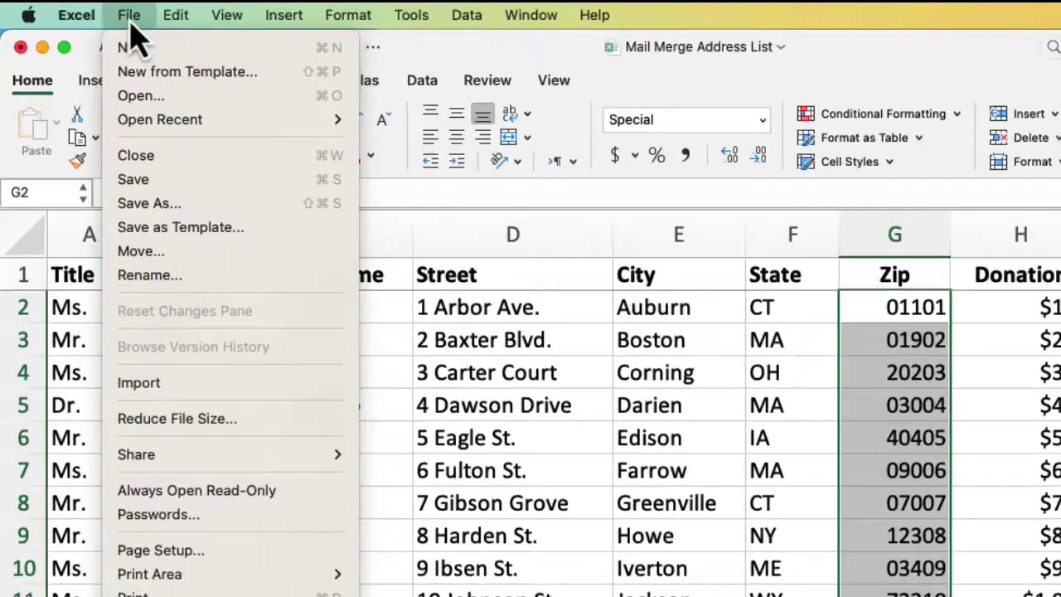
{"action": "left_click", "coordinate": [107, 165]}
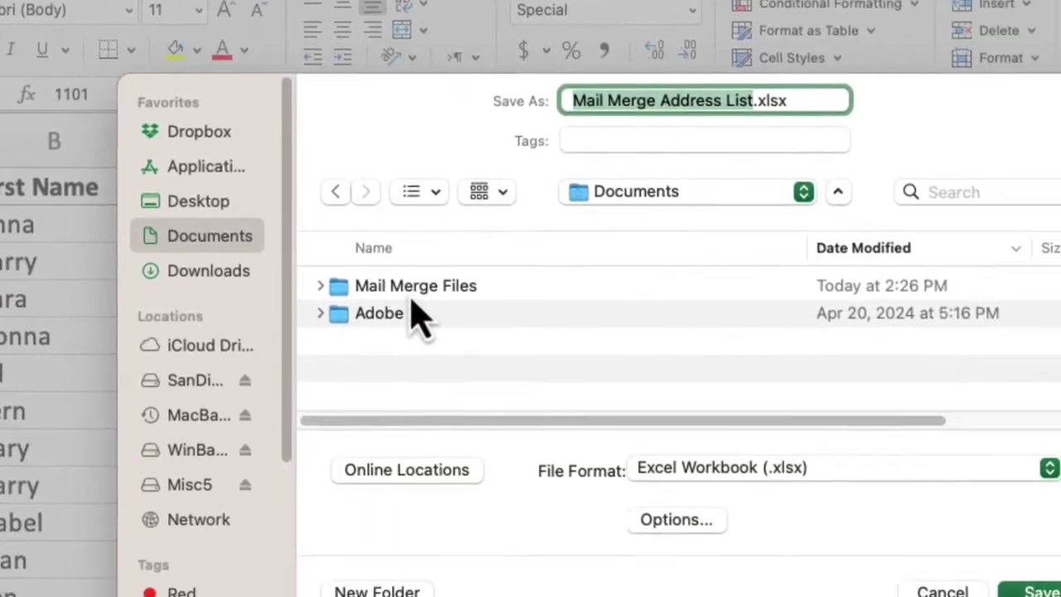
{"action": "double_click", "coordinate": [592, 421]}
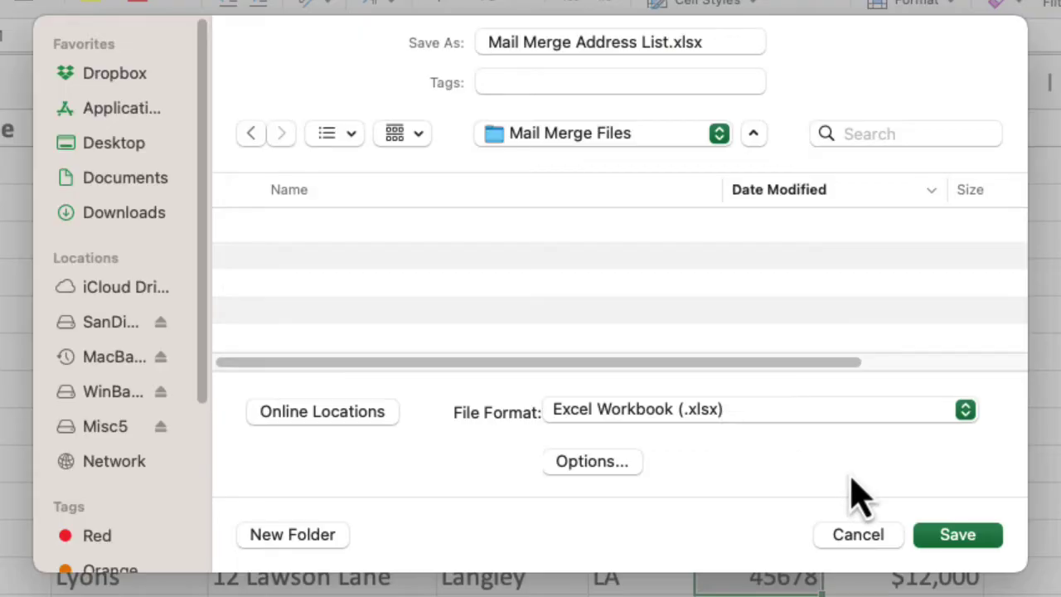
{"action": "left_click", "coordinate": [976, 539]}
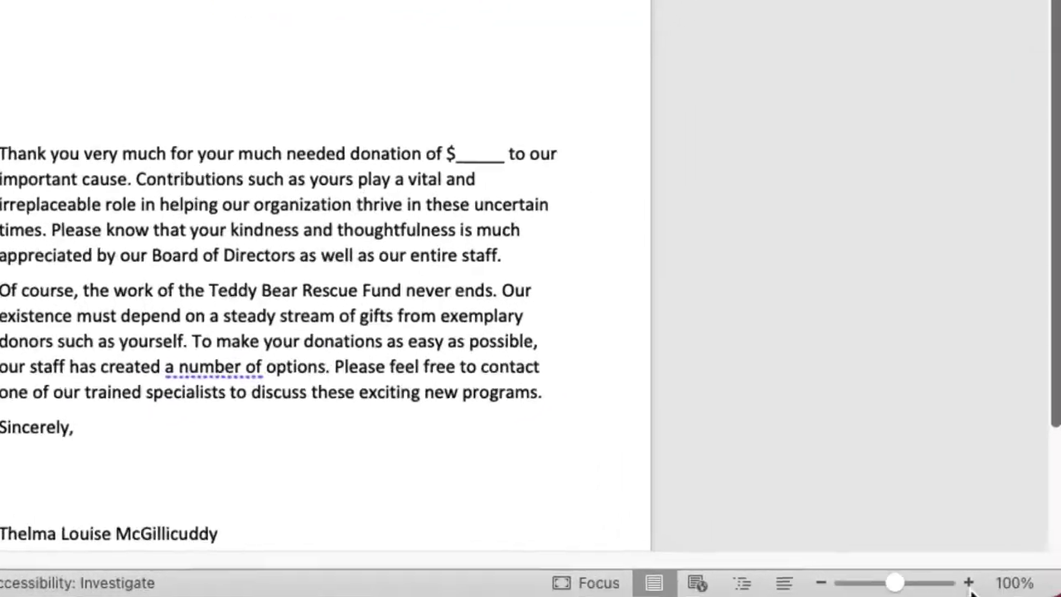
Zoom in on the Donation Letter, then turn on the Ruler and Show/Hide ¶ formatting marks.
{"action": "left_click", "coordinate": [995, 583]}
{"action": "left_click", "coordinate": [996, 583]}
{"action": "left_click", "coordinate": [995, 583]}
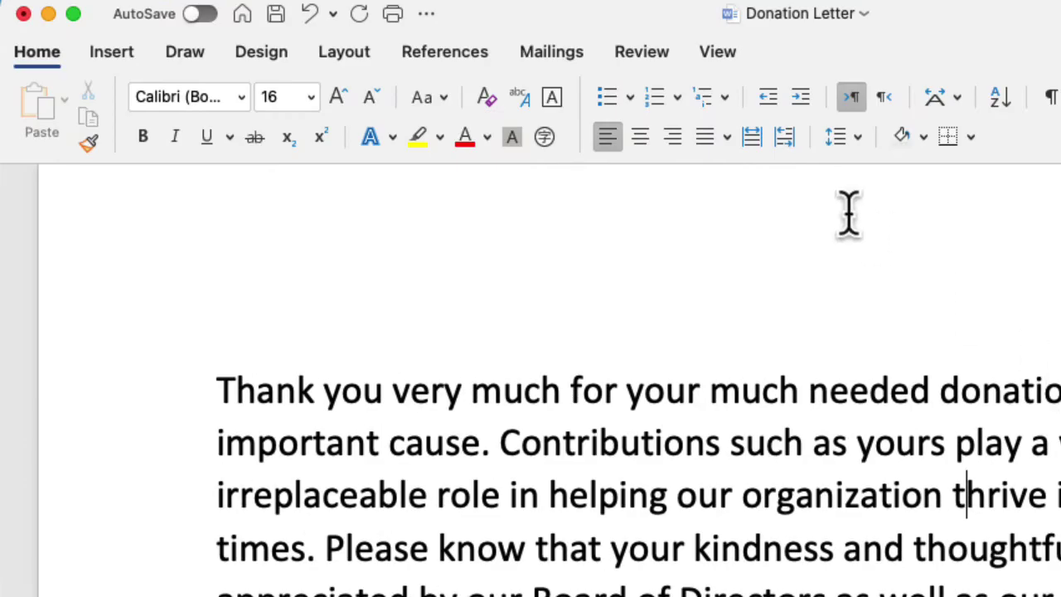
{"action": "left_click", "coordinate": [717, 55]}
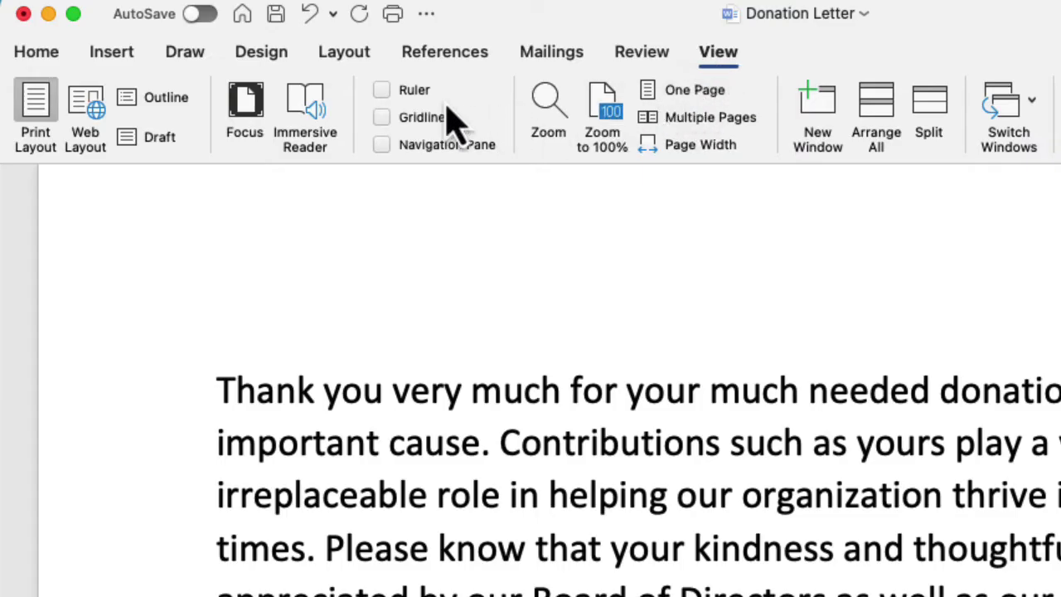
{"action": "left_click", "coordinate": [382, 90]}
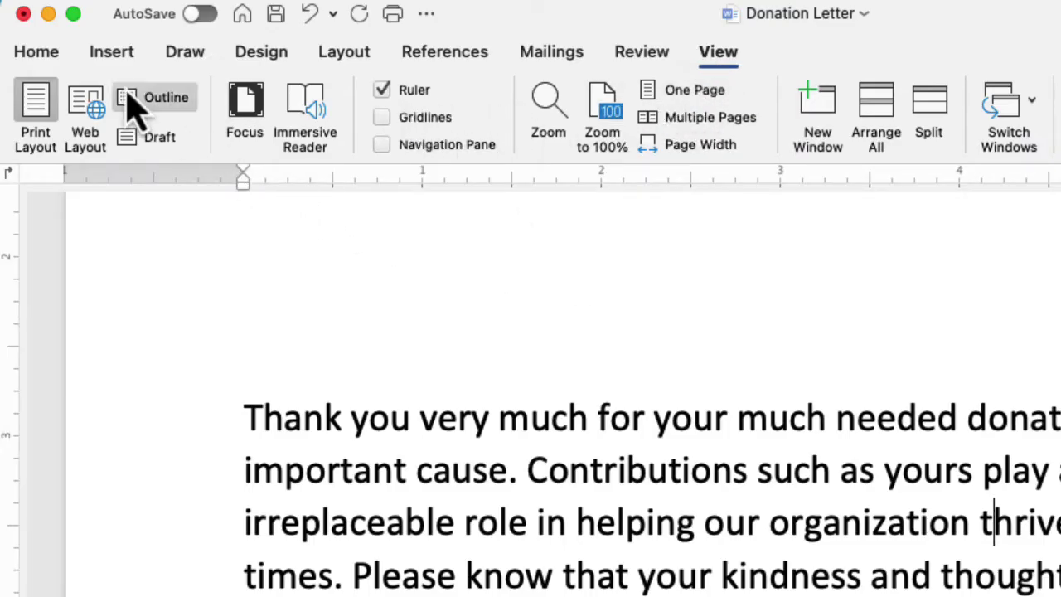
{"action": "left_click", "coordinate": [51, 65]}
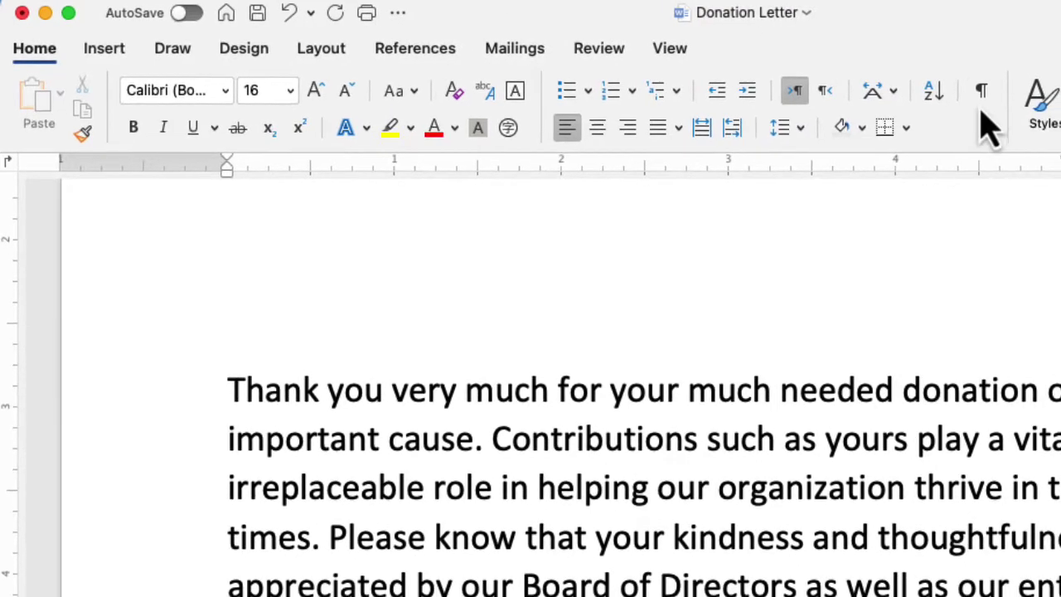
{"action": "left_click", "coordinate": [982, 103]}
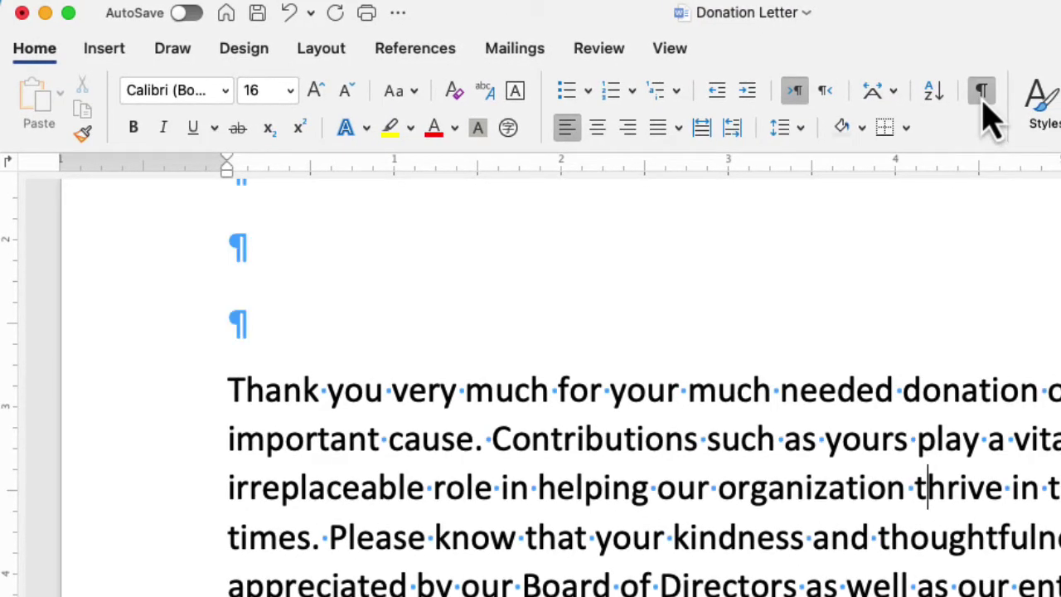
{"action": "scroll", "coordinate": [918, 336], "scroll_direction": "up", "scroll_amount": 5}
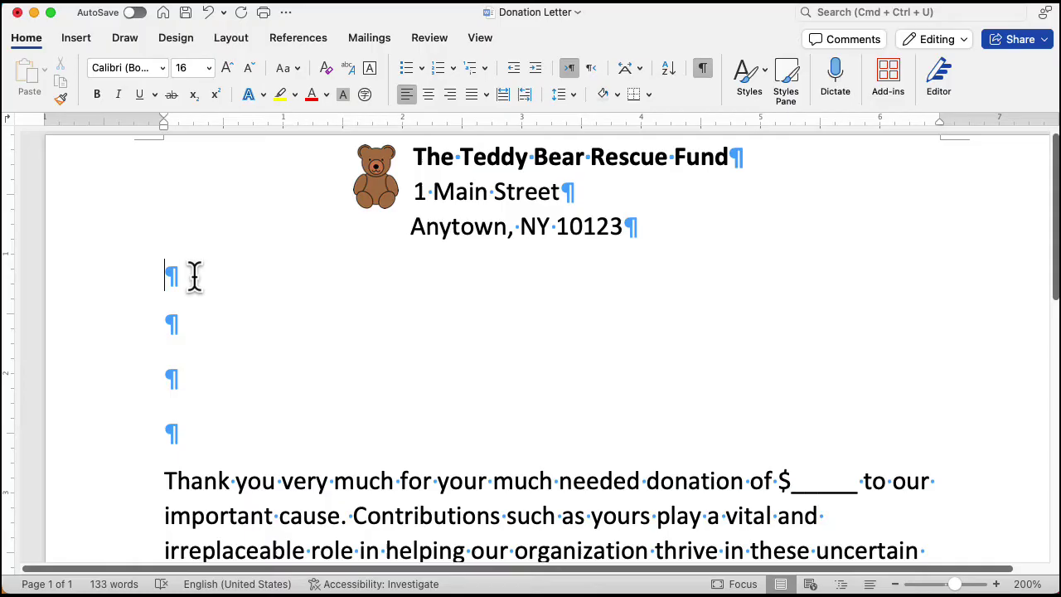
Insert the date as June 1, 2024 (Month D, YYYY), set to update automatically.
{"action": "left_click", "coordinate": [75, 37]}
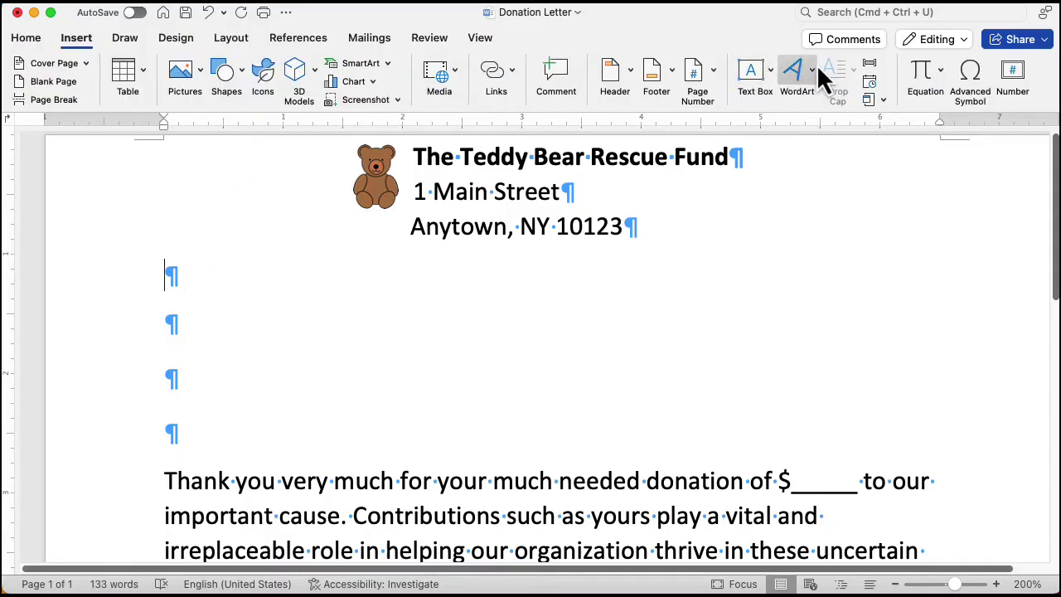
{"action": "left_click", "coordinate": [875, 84]}
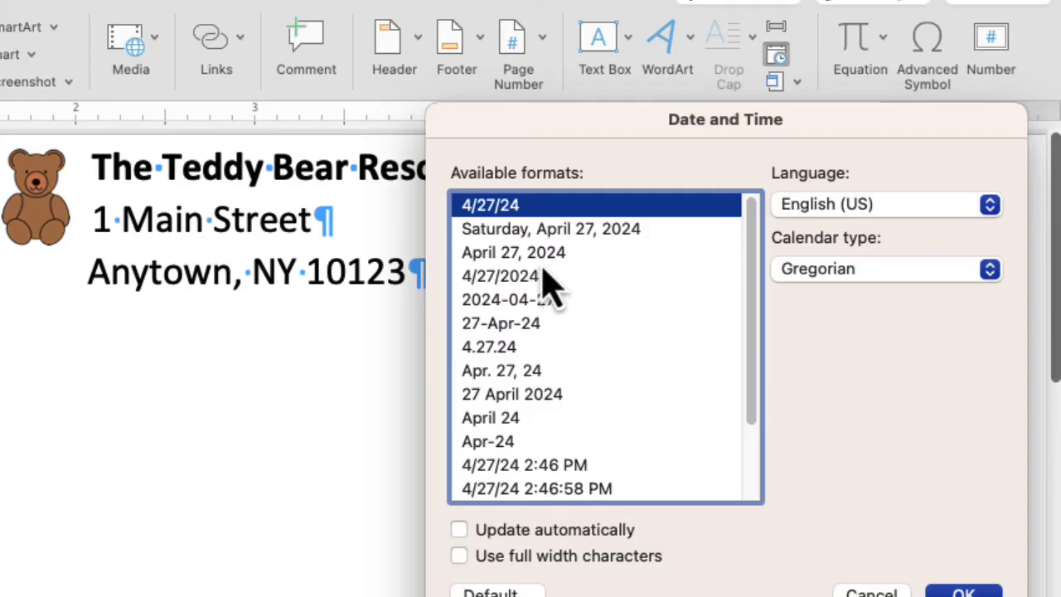
{"action": "left_click", "coordinate": [551, 257]}
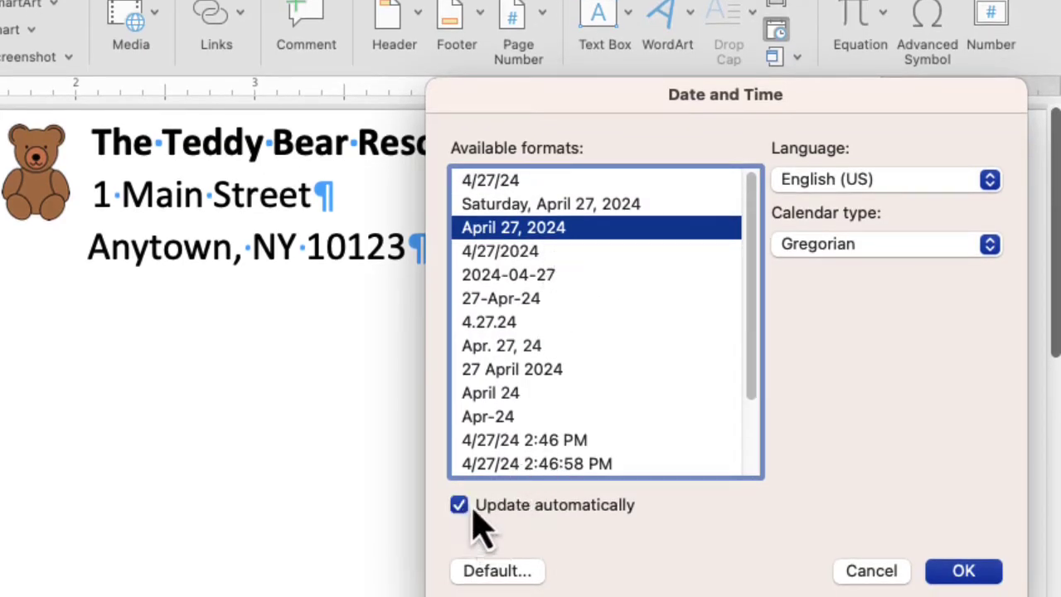
{"action": "left_click", "coordinate": [963, 570]}
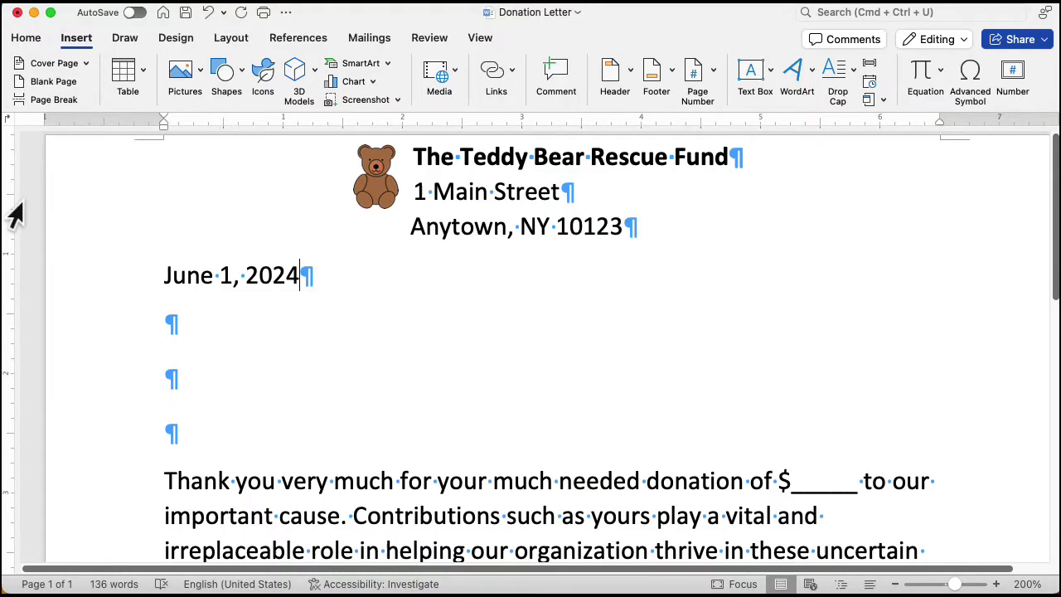
Set the mail merge document type to Letters.
{"action": "left_click", "coordinate": [371, 39]}
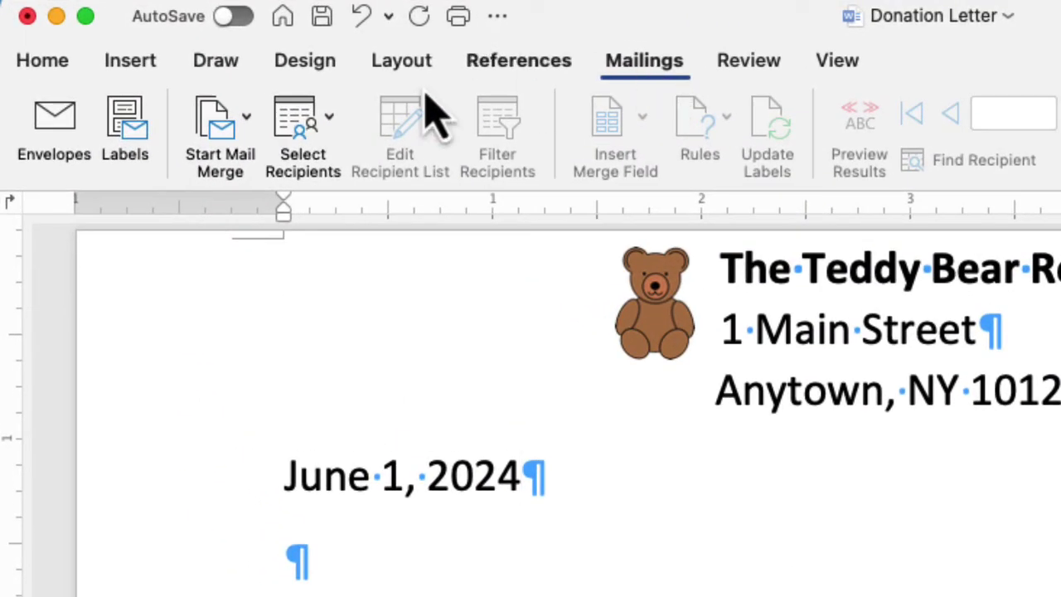
{"action": "left_click", "coordinate": [231, 128]}
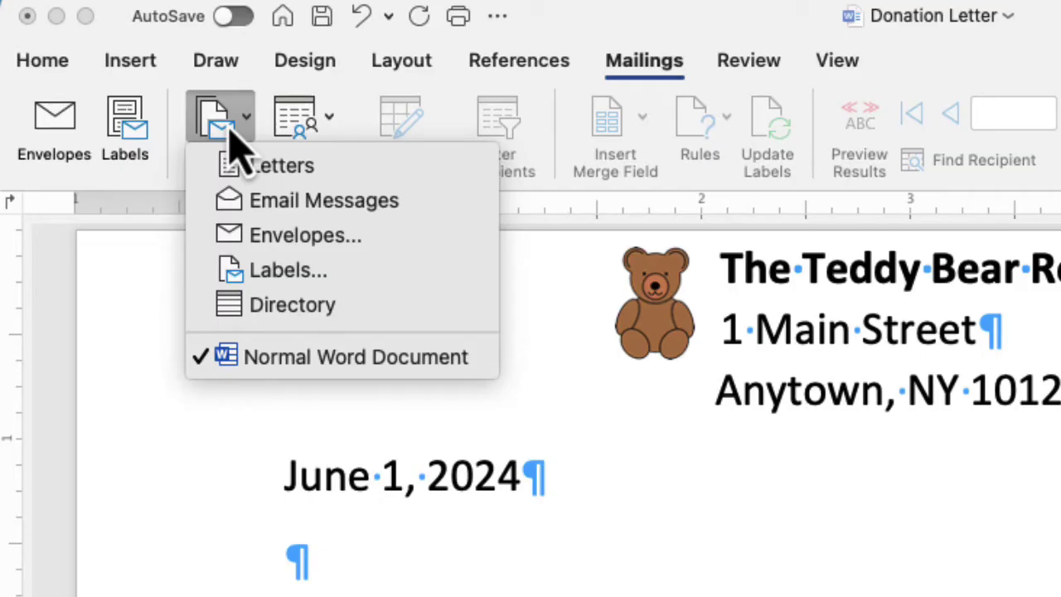
{"action": "left_click", "coordinate": [335, 167]}
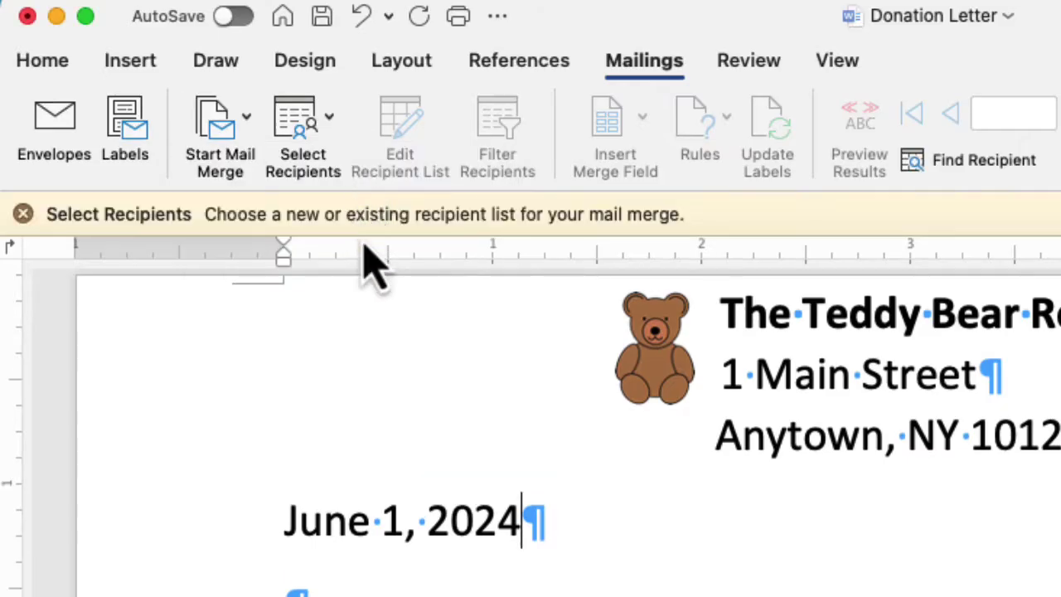
Use the Mail Merge Address List workbook's entire Sheet1 as the existing recipient list.
{"action": "left_click", "coordinate": [300, 124]}
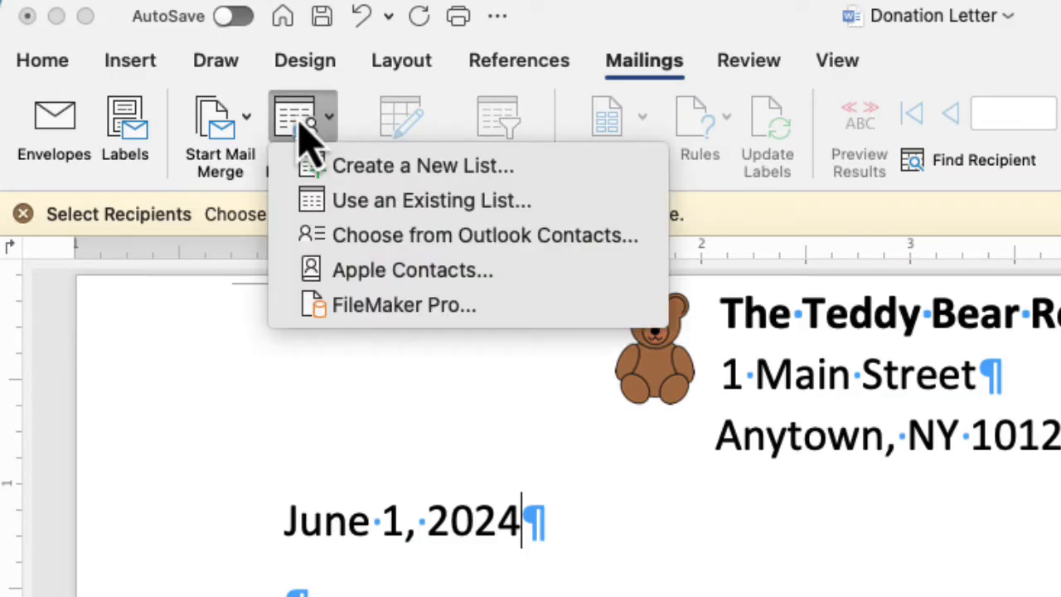
{"action": "left_click", "coordinate": [585, 207]}
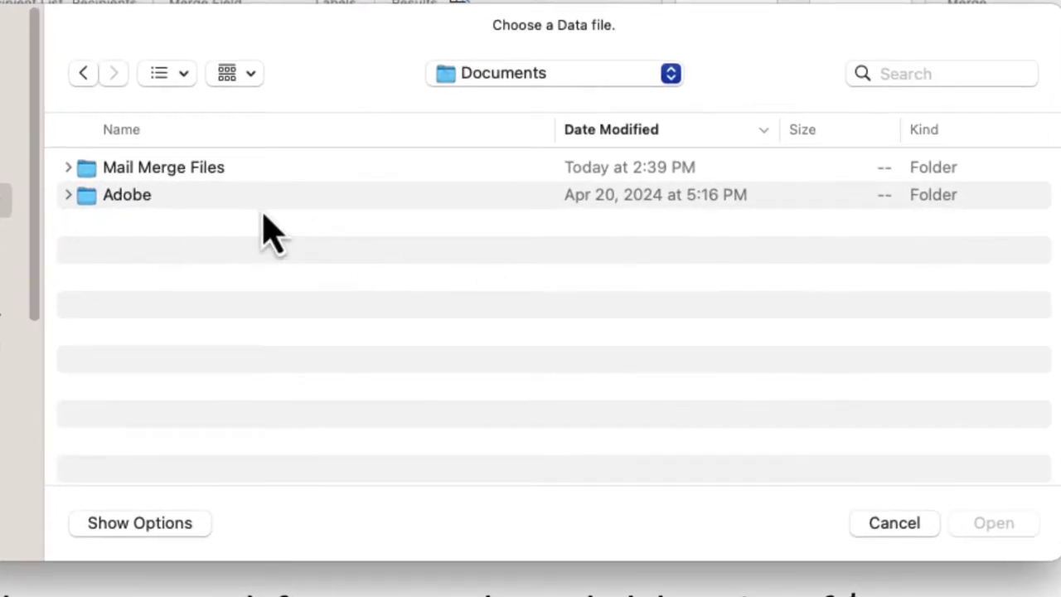
{"action": "double_click", "coordinate": [199, 173]}
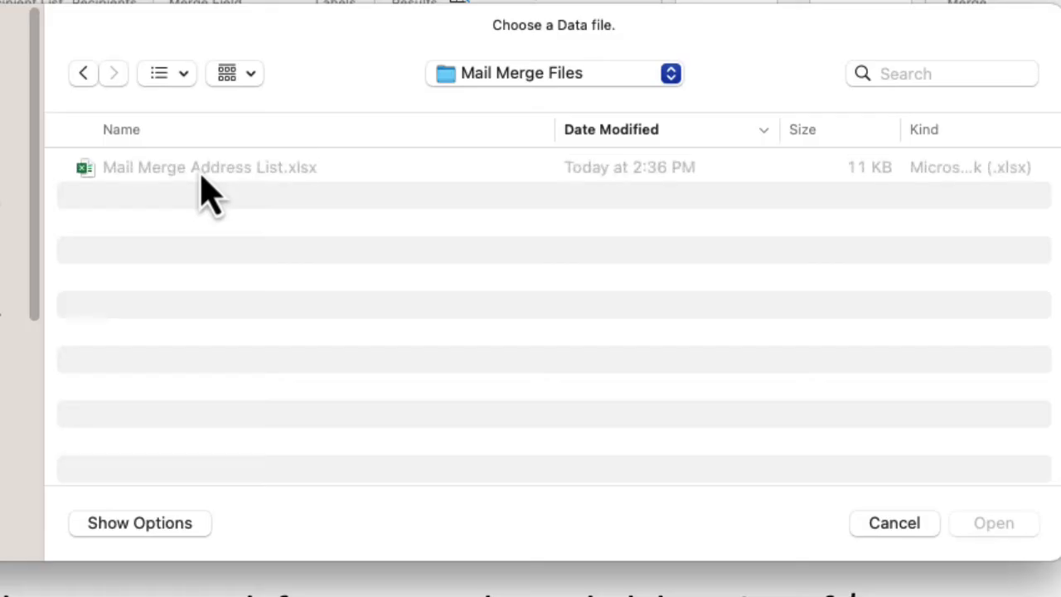
{"action": "left_click", "coordinate": [250, 181]}
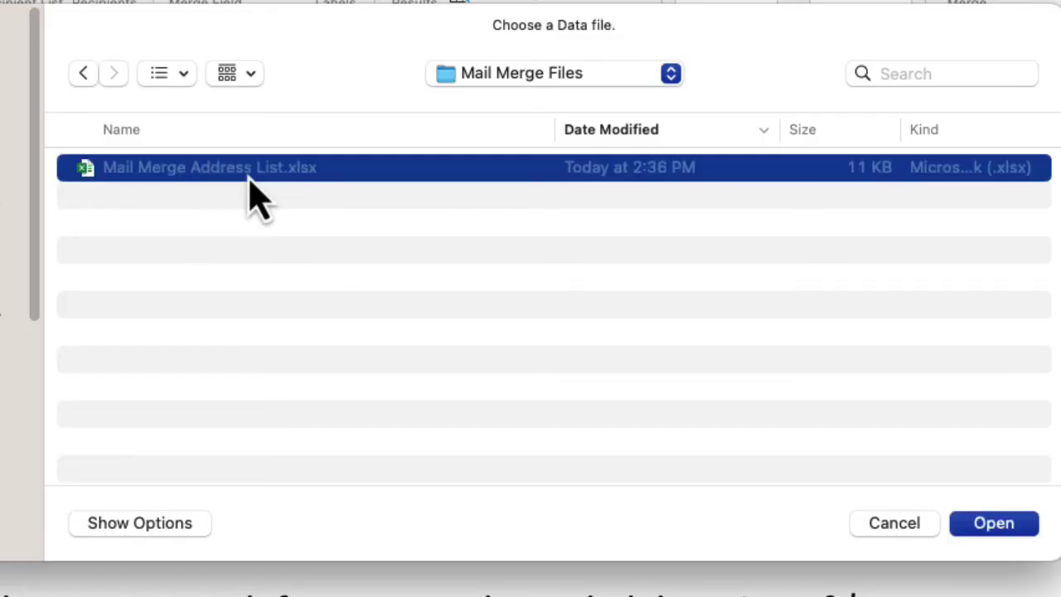
{"action": "left_click", "coordinate": [998, 524]}
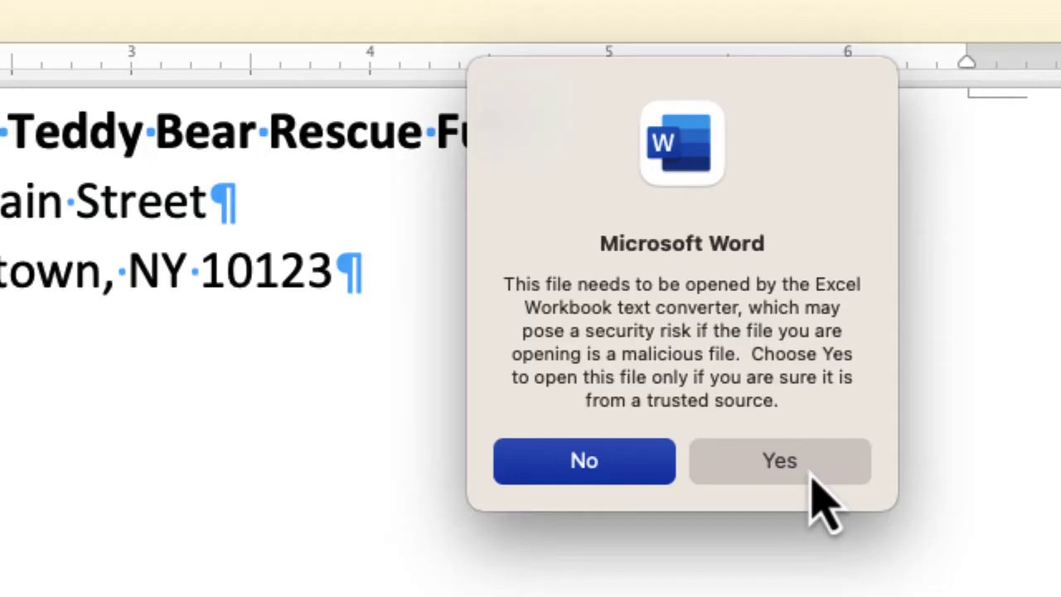
{"action": "left_click", "coordinate": [838, 477]}
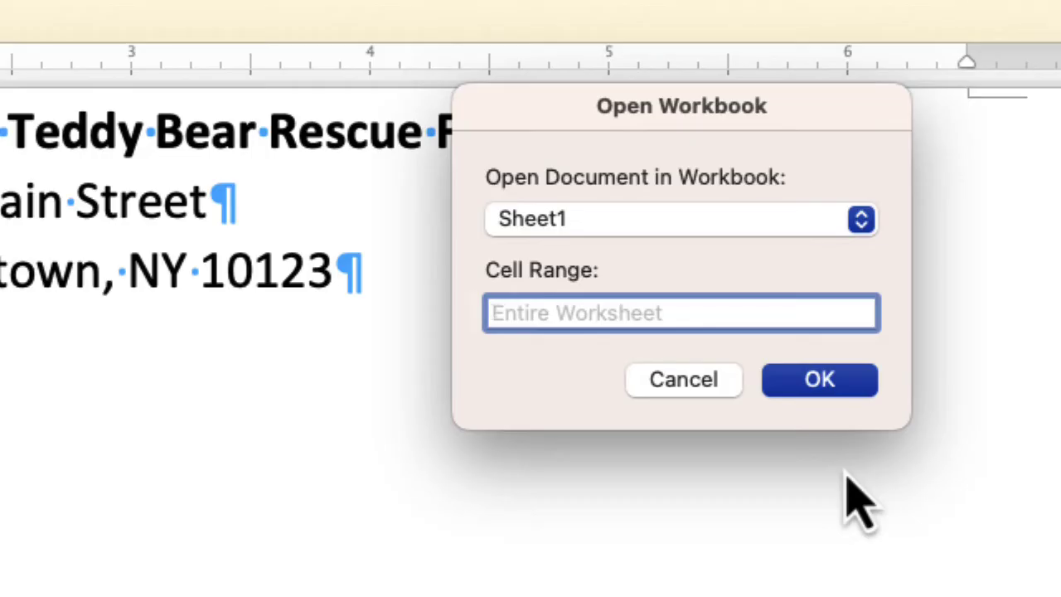
{"action": "left_click", "coordinate": [861, 388]}
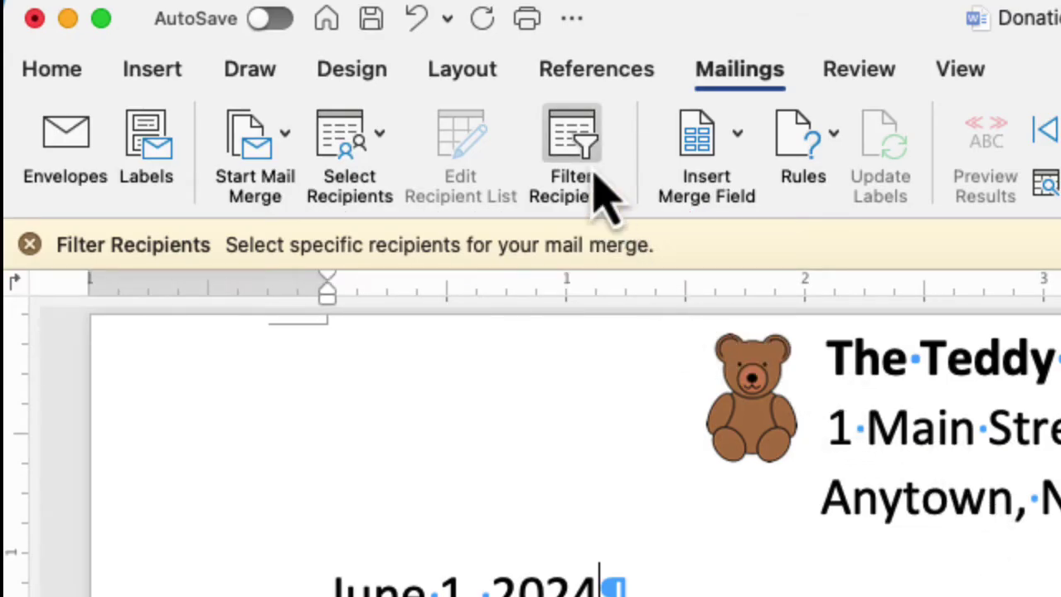
Try filtering recipients by State equal to CT, then clear all filter criteria.
{"action": "left_click", "coordinate": [574, 156]}
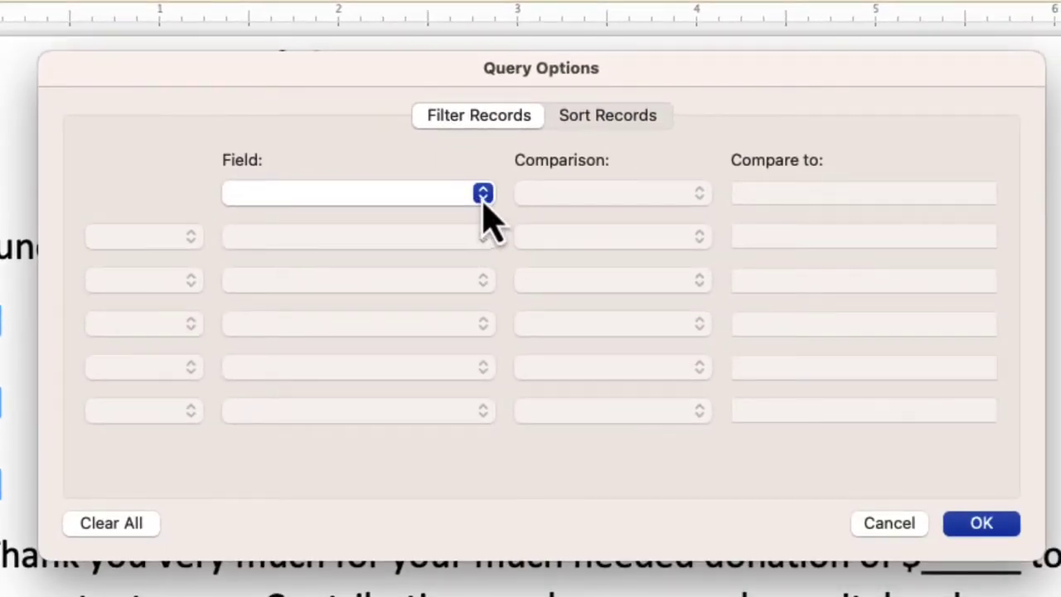
{"action": "left_click", "coordinate": [484, 197]}
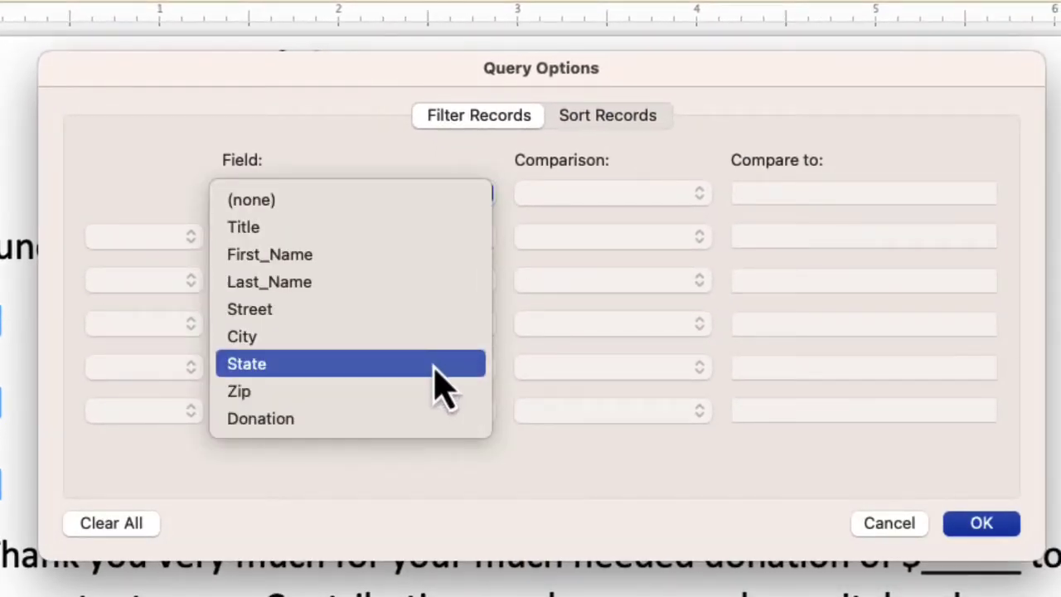
{"action": "left_click", "coordinate": [434, 365]}
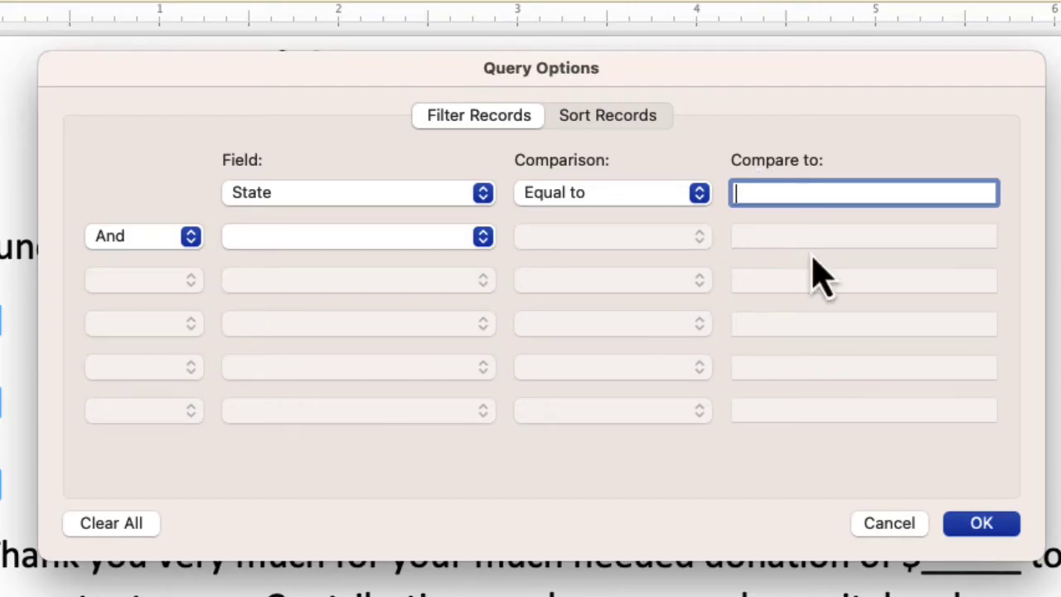
{"action": "type", "text": "CT"}
{"action": "left_click", "coordinate": [134, 534]}
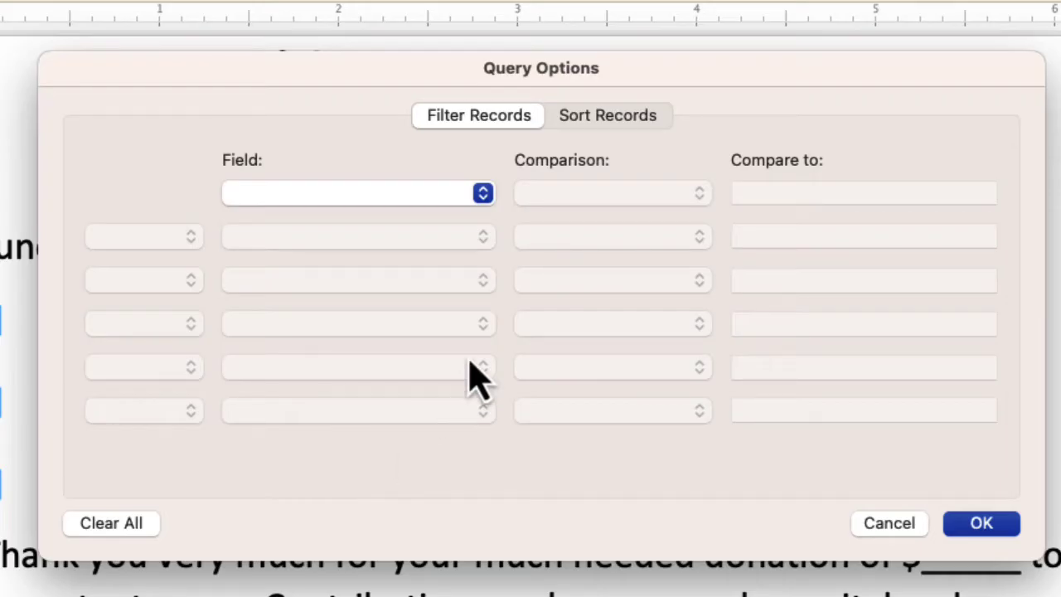
Sort the recipients by Last_Name, then by First_Name.
{"action": "left_click", "coordinate": [613, 120]}
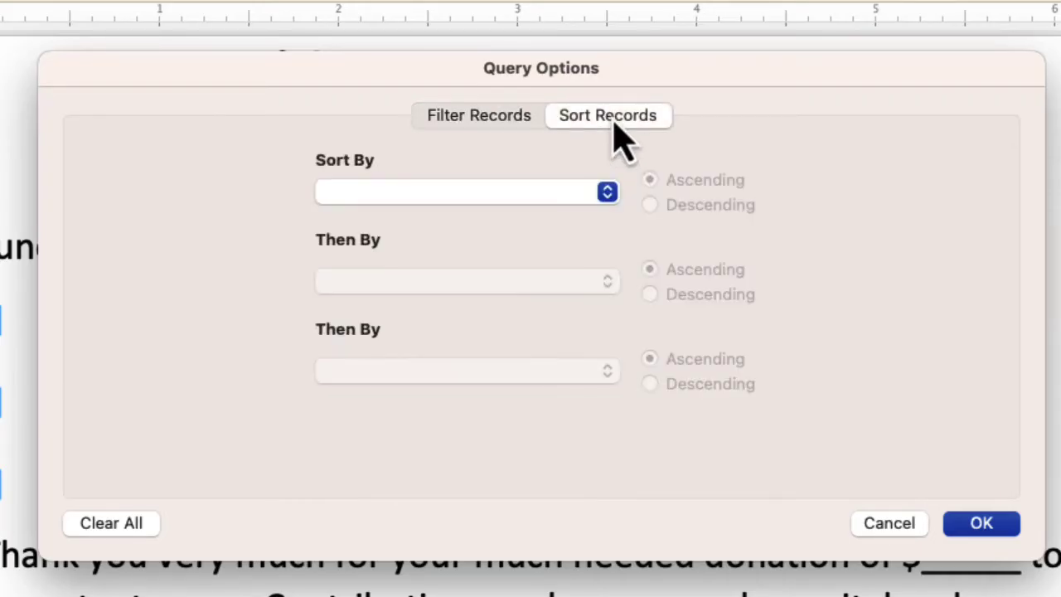
{"action": "left_click", "coordinate": [603, 194]}
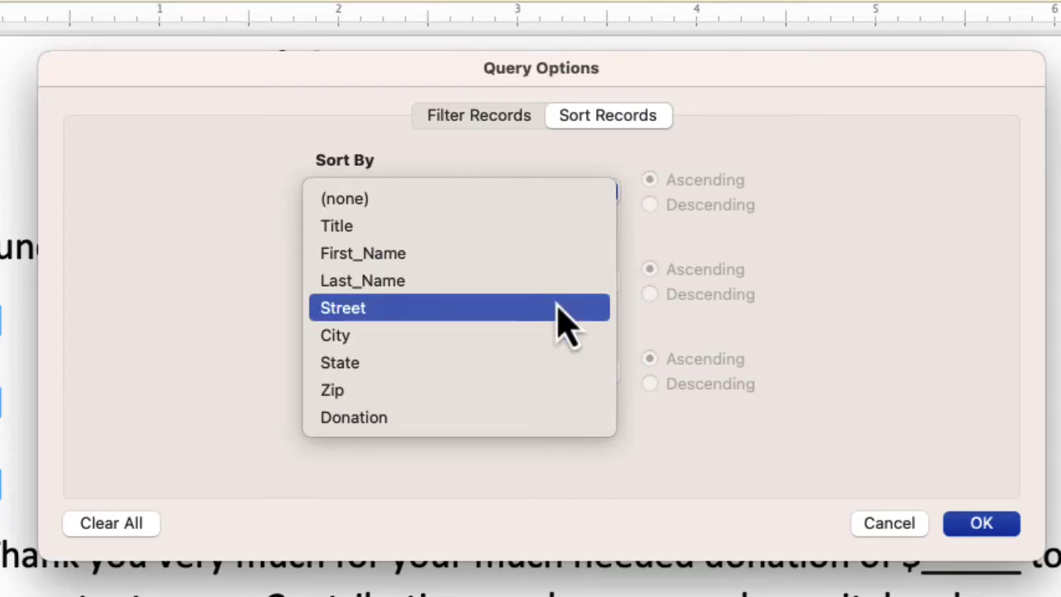
{"action": "left_click", "coordinate": [481, 291]}
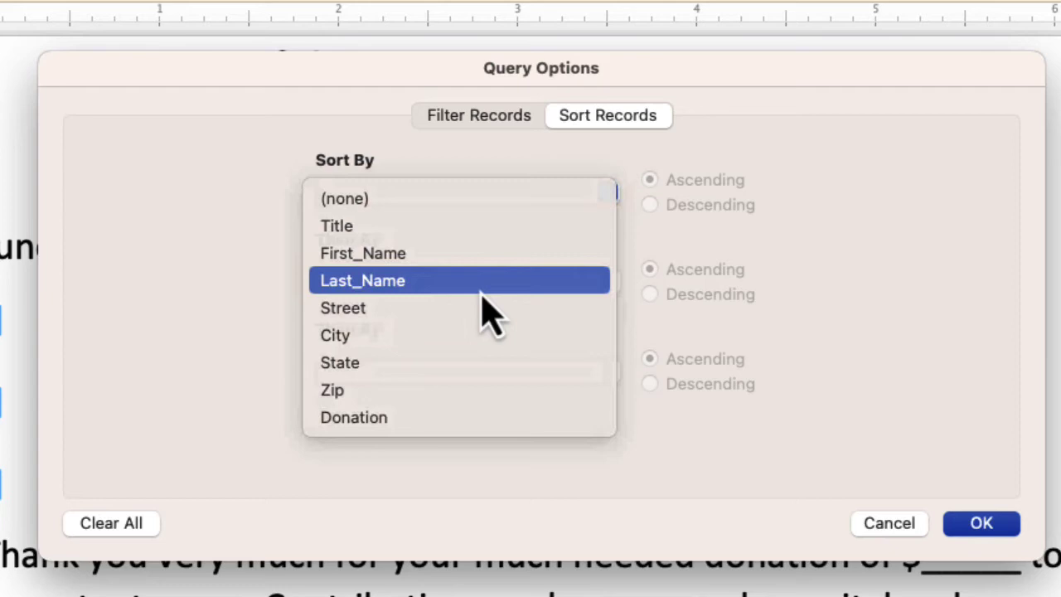
{"action": "left_click", "coordinate": [610, 284]}
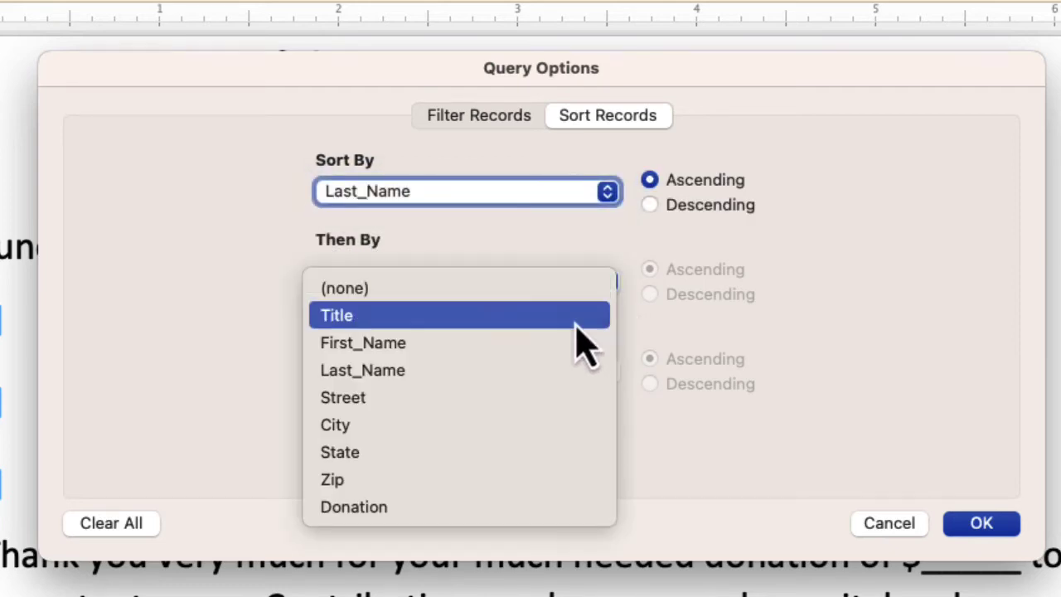
{"action": "left_click", "coordinate": [572, 344]}
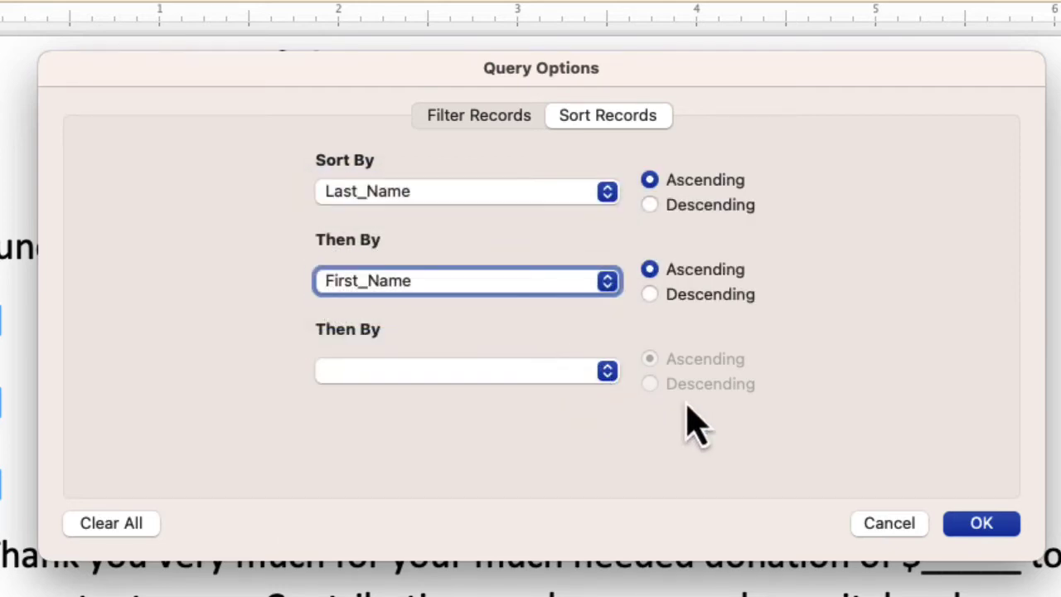
{"action": "left_click", "coordinate": [971, 527]}
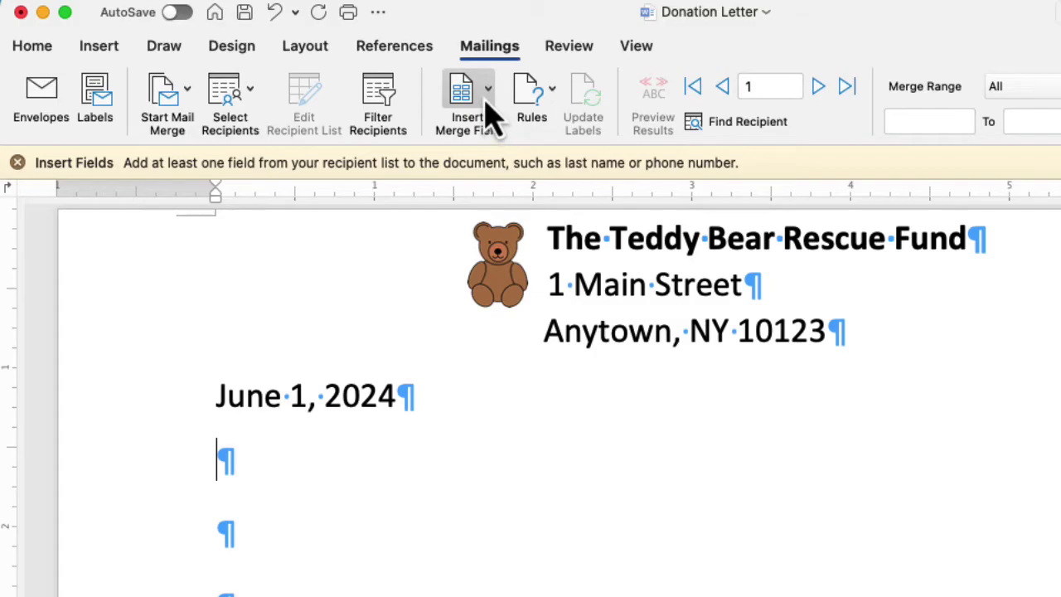
Insert the «First_Name» and then «Last_Name» merge fields on the line below the date.
{"action": "left_click", "coordinate": [486, 97]}
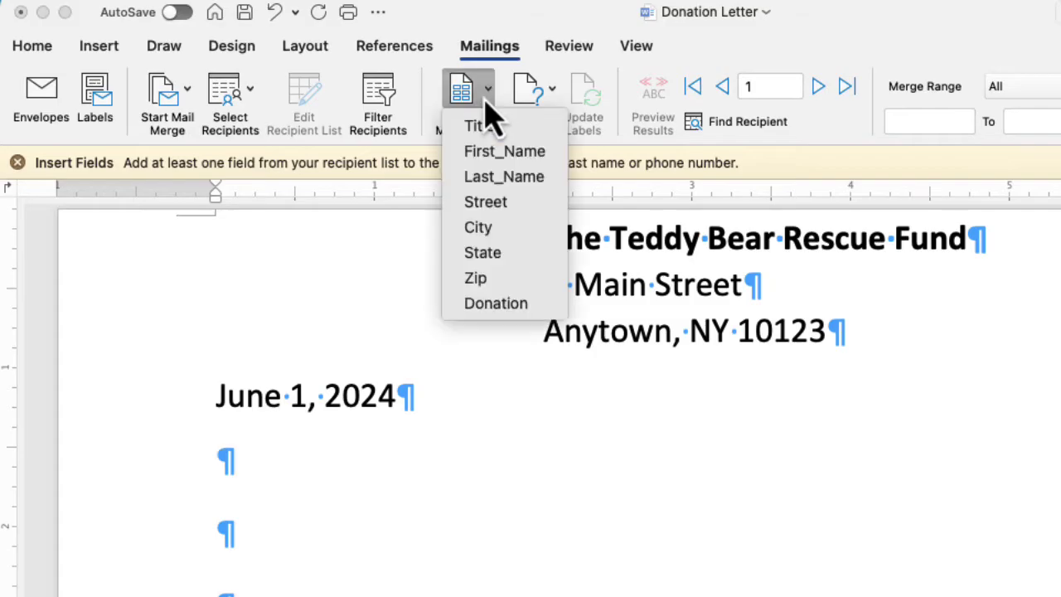
{"action": "left_click", "coordinate": [514, 157]}
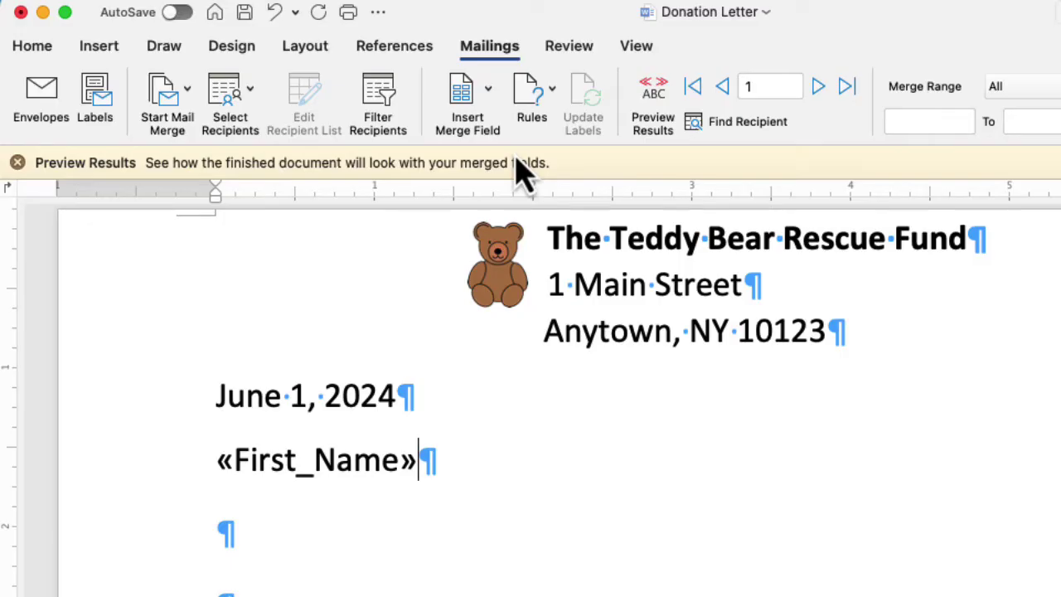
{"action": "left_click", "coordinate": [509, 460]}
{"action": "left_click", "coordinate": [473, 104]}
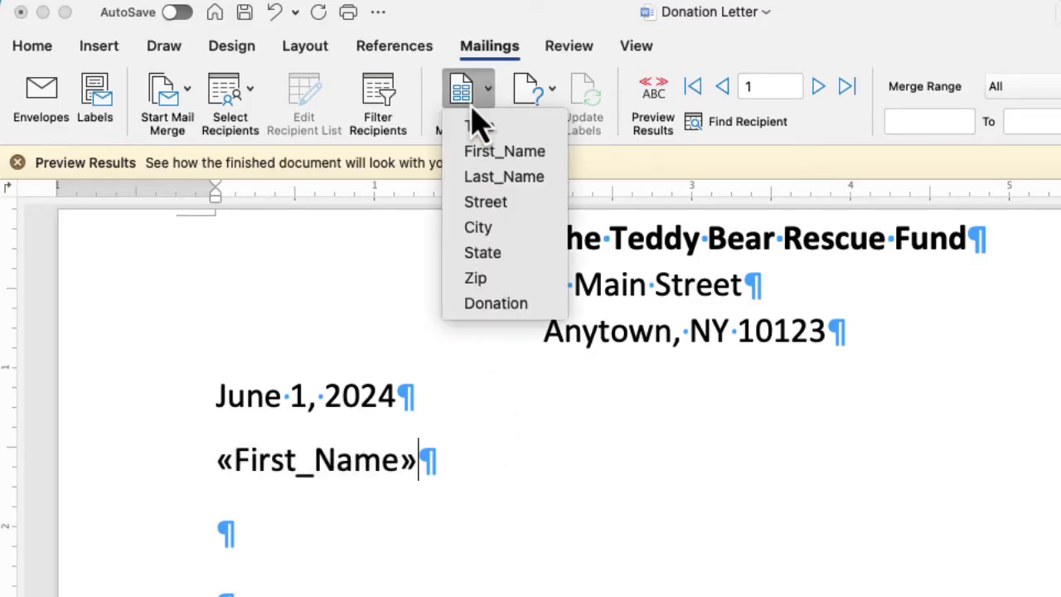
{"action": "left_click", "coordinate": [531, 176]}
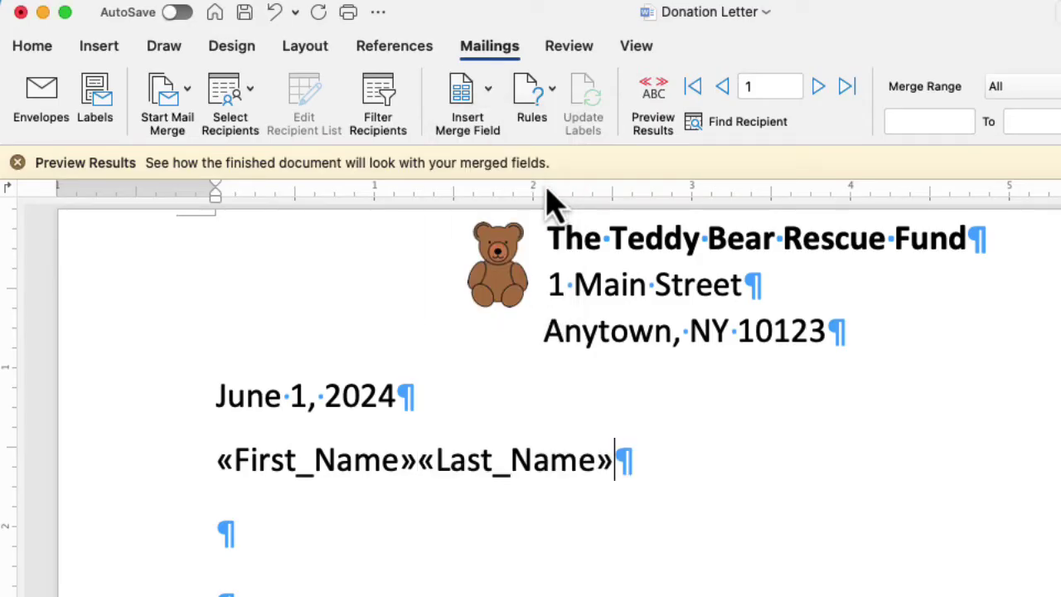
Preview the first recipient, add a space between first and last name, then turn preview off.
{"action": "left_click", "coordinate": [654, 104]}
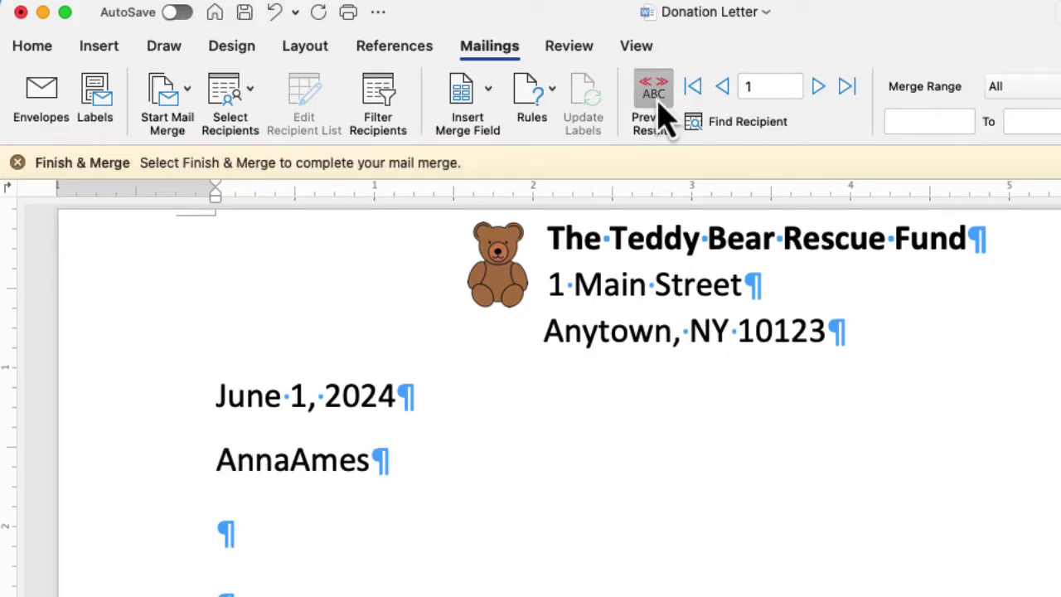
{"action": "double_click", "coordinate": [299, 461]}
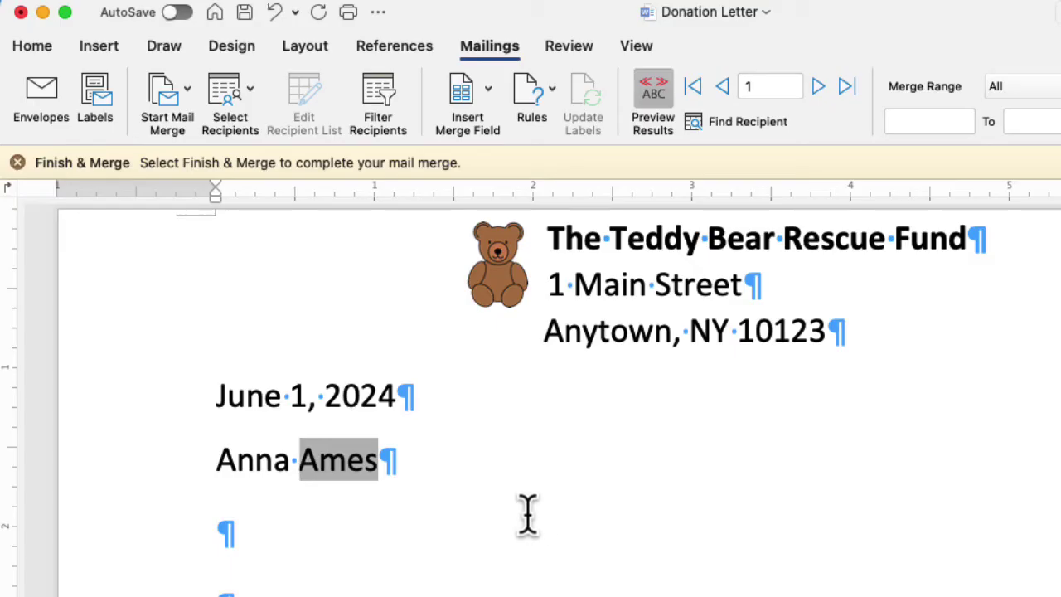
{"action": "left_click", "coordinate": [479, 471]}
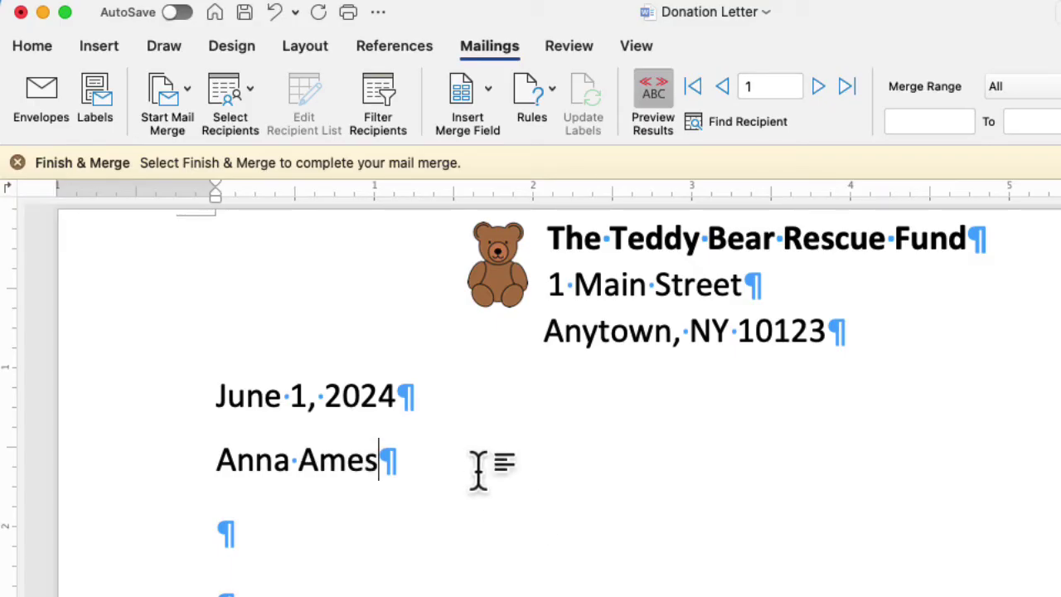
{"action": "left_click", "coordinate": [664, 109]}
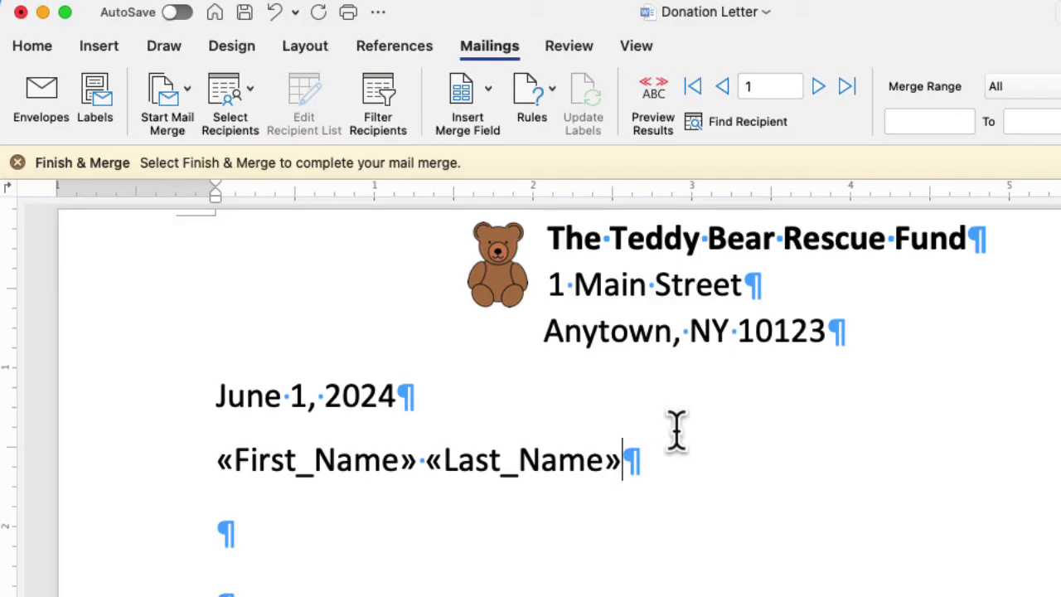
Add the «Street» merge field on the line below the name.
{"action": "key", "text": "Down"}
{"action": "left_click", "coordinate": [481, 92]}
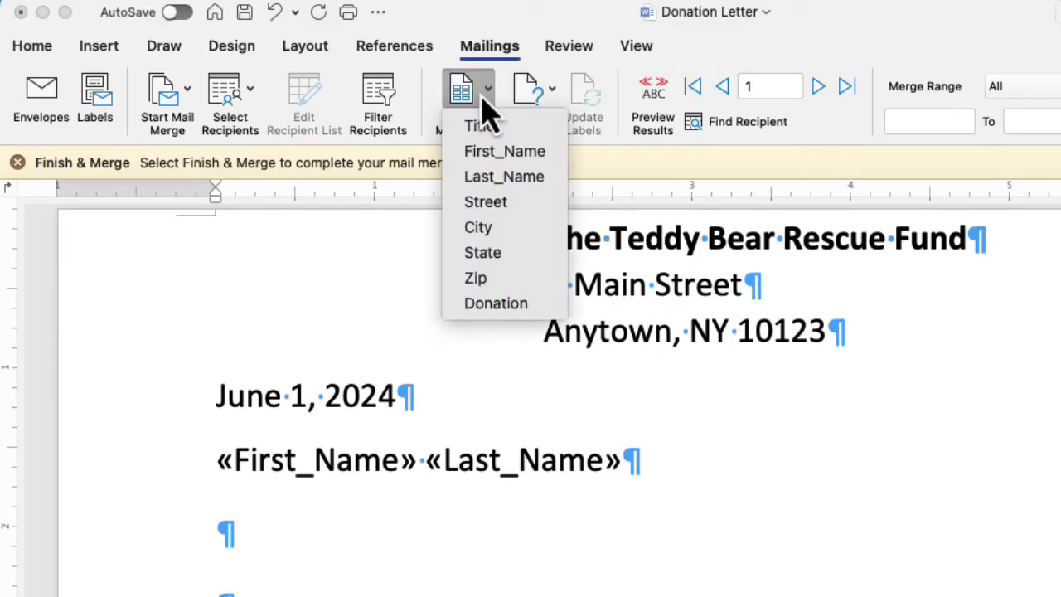
{"action": "left_click", "coordinate": [513, 204]}
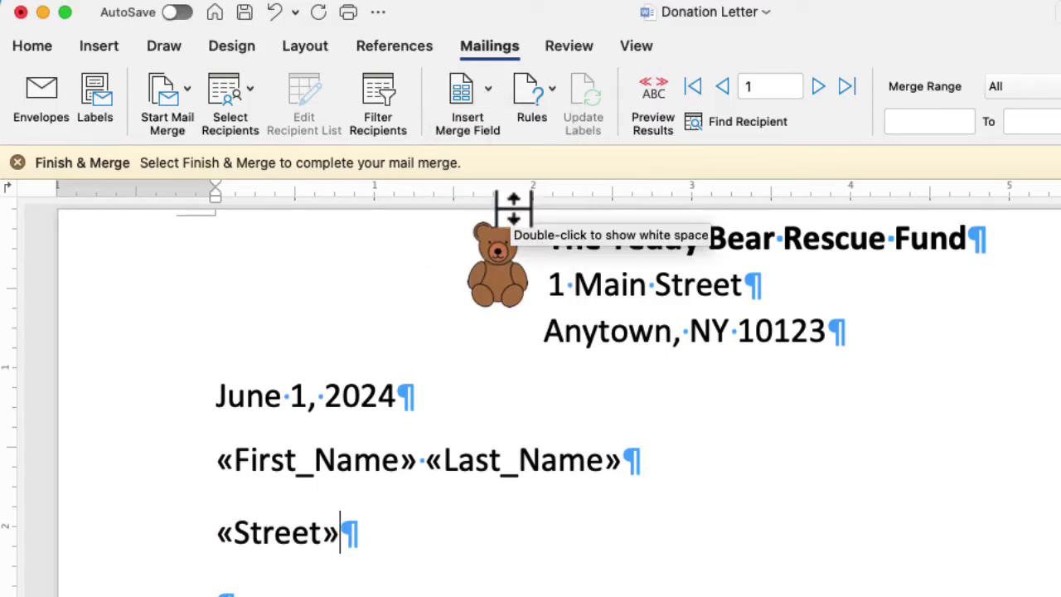
Build the next line as «City», «State» «Zip» with merge fields.
{"action": "key", "text": "Down"}
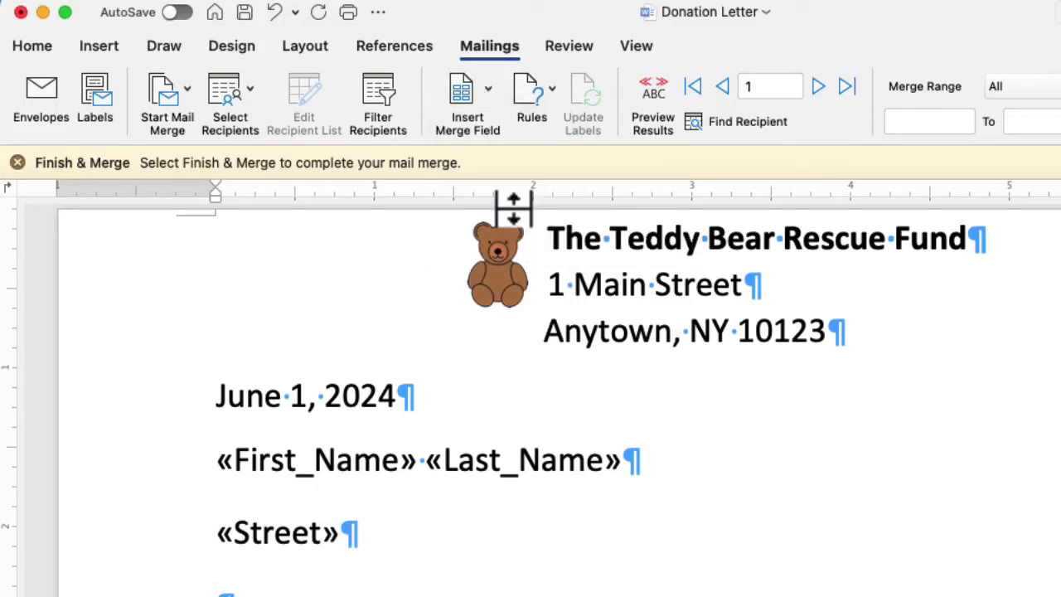
{"action": "left_click", "coordinate": [471, 92]}
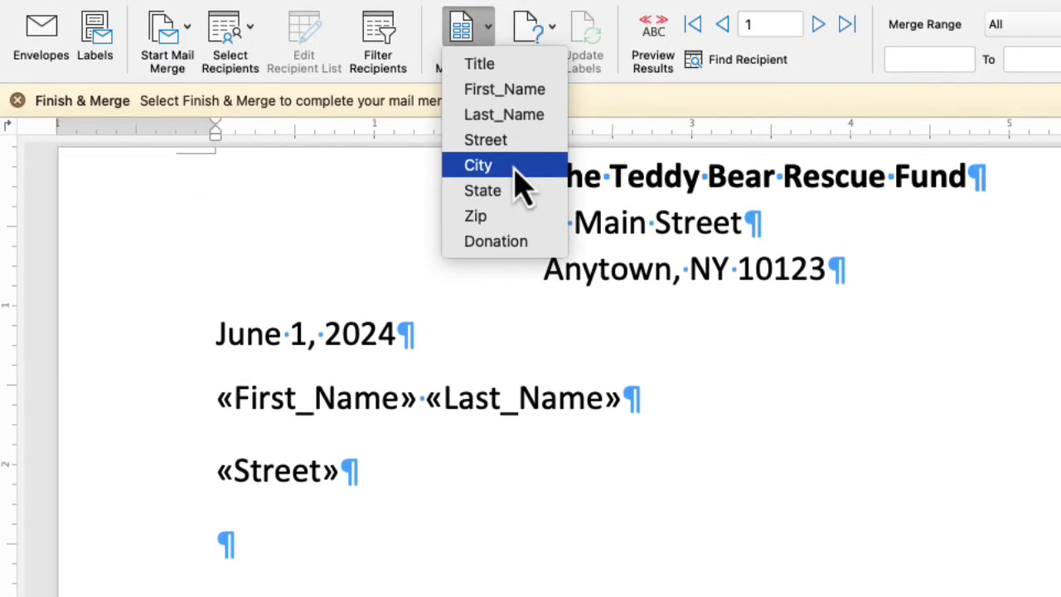
{"action": "left_click", "coordinate": [514, 229]}
{"action": "type", "text": ","}
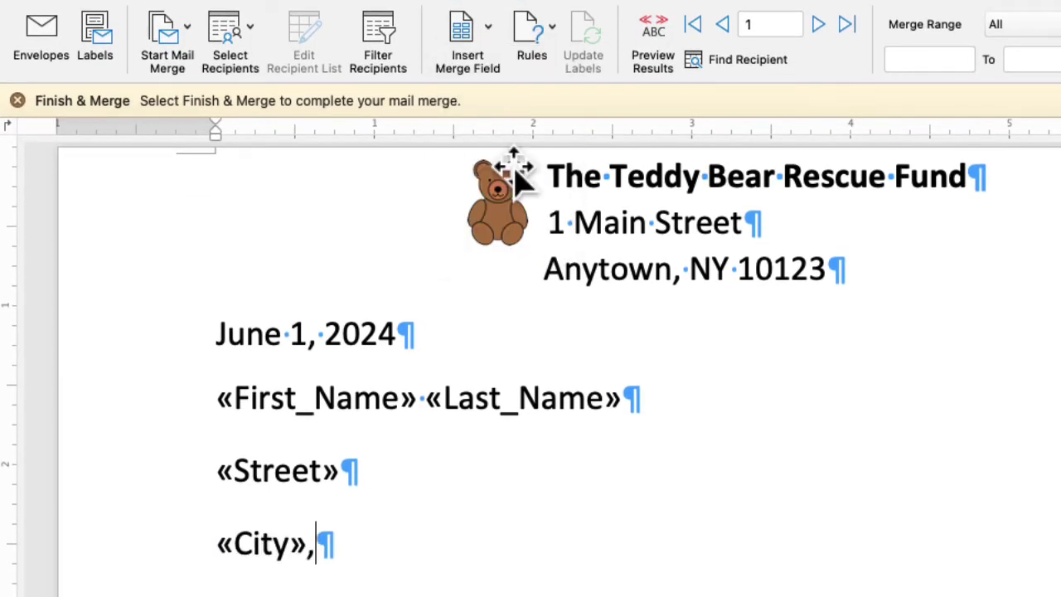
{"action": "left_click", "coordinate": [467, 33]}
{"action": "left_click", "coordinate": [511, 189]}
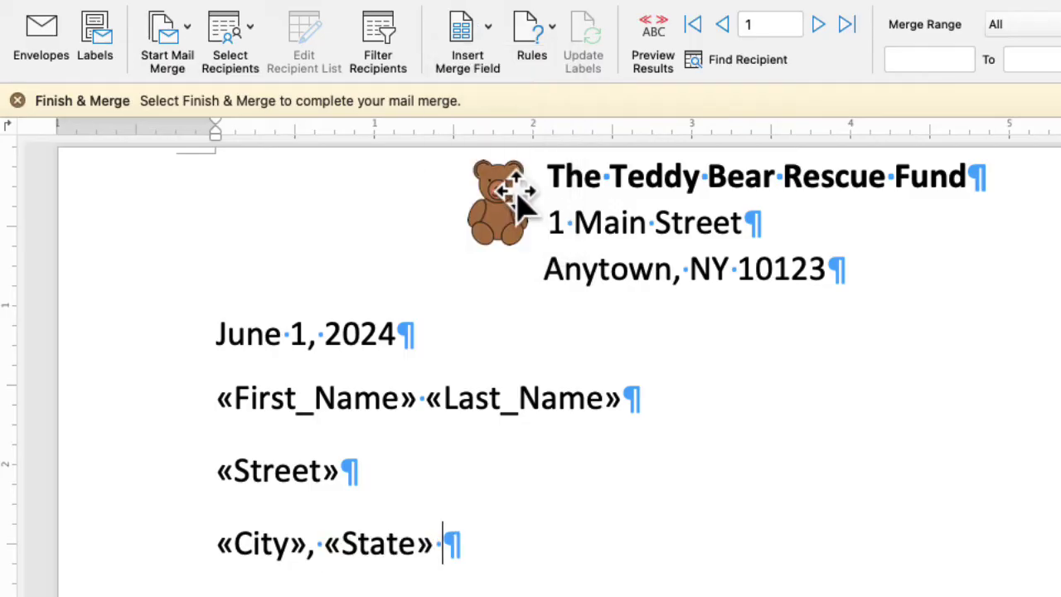
{"action": "left_click", "coordinate": [467, 33]}
{"action": "left_click", "coordinate": [464, 213]}
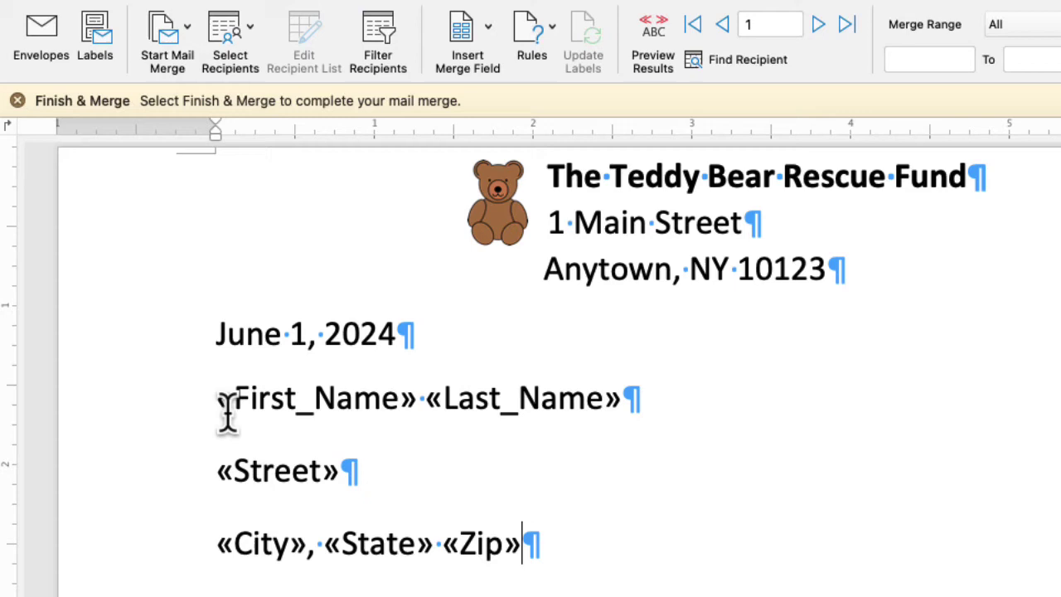
Set Spacing After to 0 pt on the address name and street lines.
{"action": "mouse_move", "coordinate": [217, 398]}
{"action": "left_mouse_down"}
{"action": "mouse_move", "coordinate": [414, 457]}
{"action": "mouse_move", "coordinate": [439, 489]}
{"action": "left_mouse_up"}
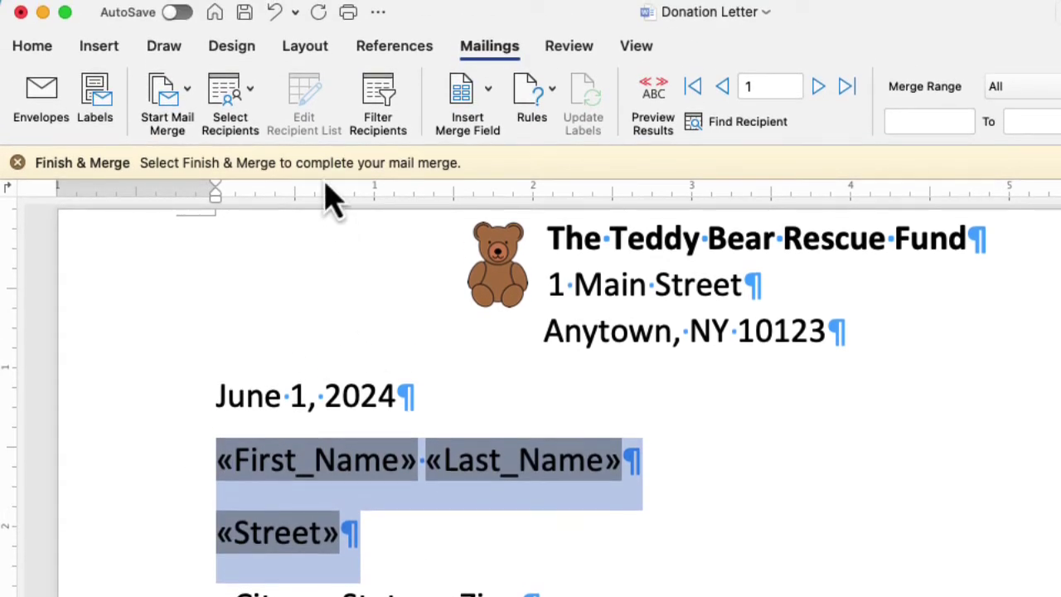
{"action": "left_click", "coordinate": [305, 43]}
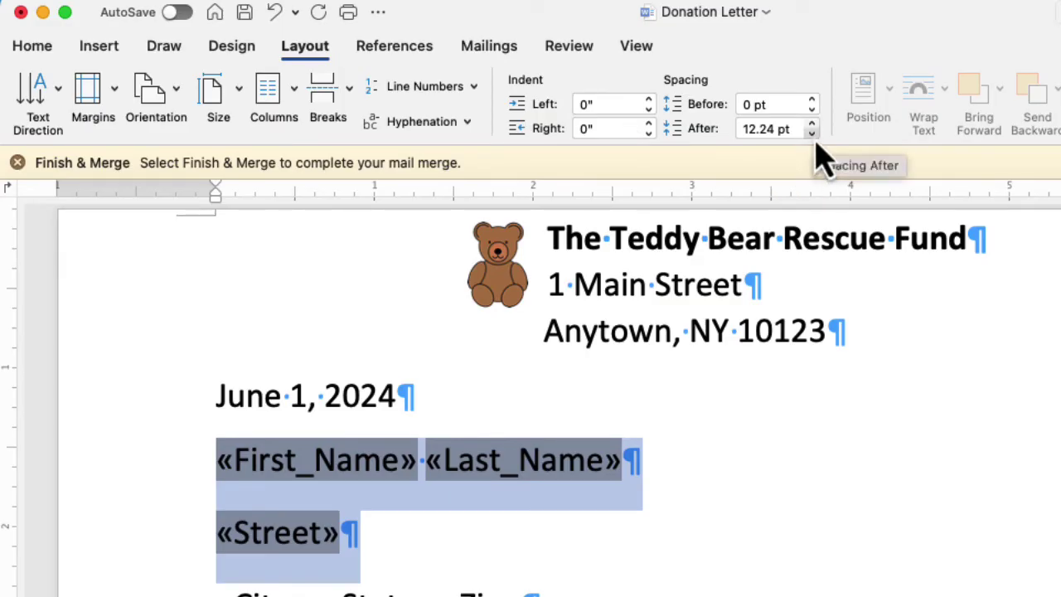
{"action": "left_click", "coordinate": [812, 134]}
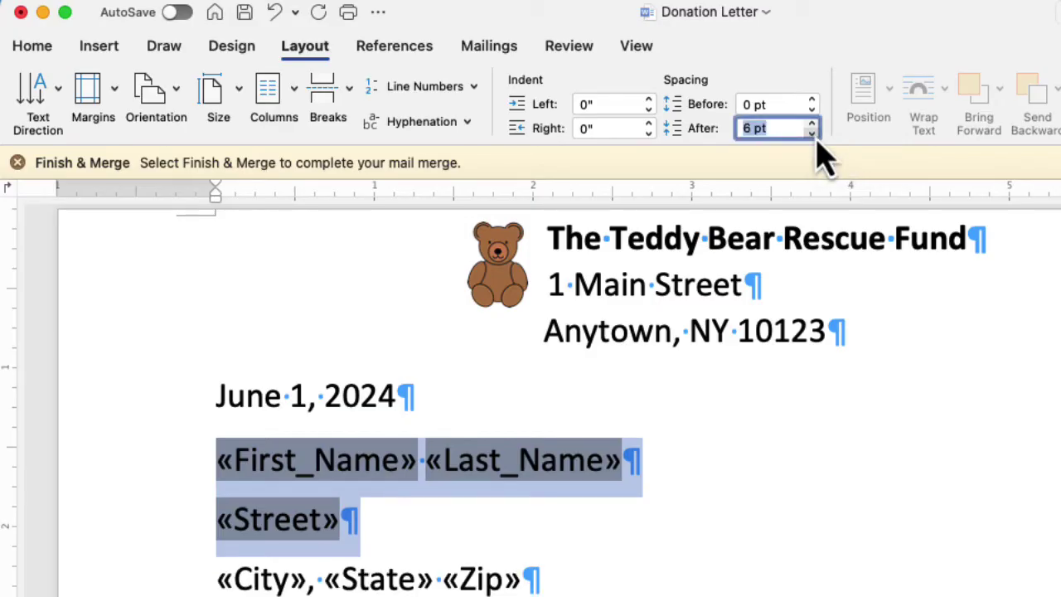
{"action": "left_click", "coordinate": [812, 134]}
{"action": "left_click", "coordinate": [684, 451]}
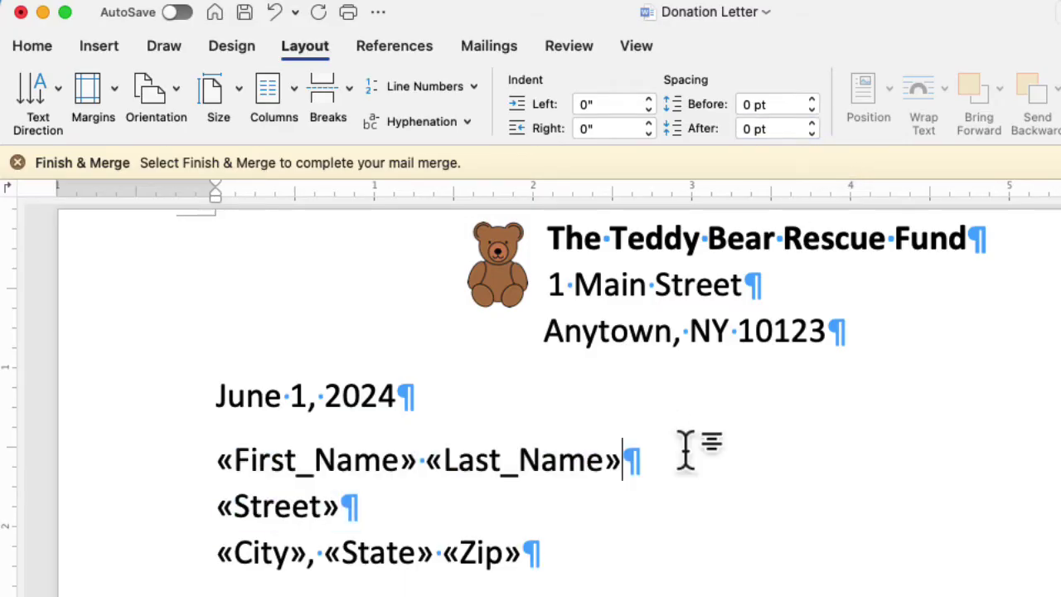
{"action": "scroll", "coordinate": [286, 572], "scroll_direction": "down", "scroll_amount": 1}
{"action": "left_click", "coordinate": [286, 571]}
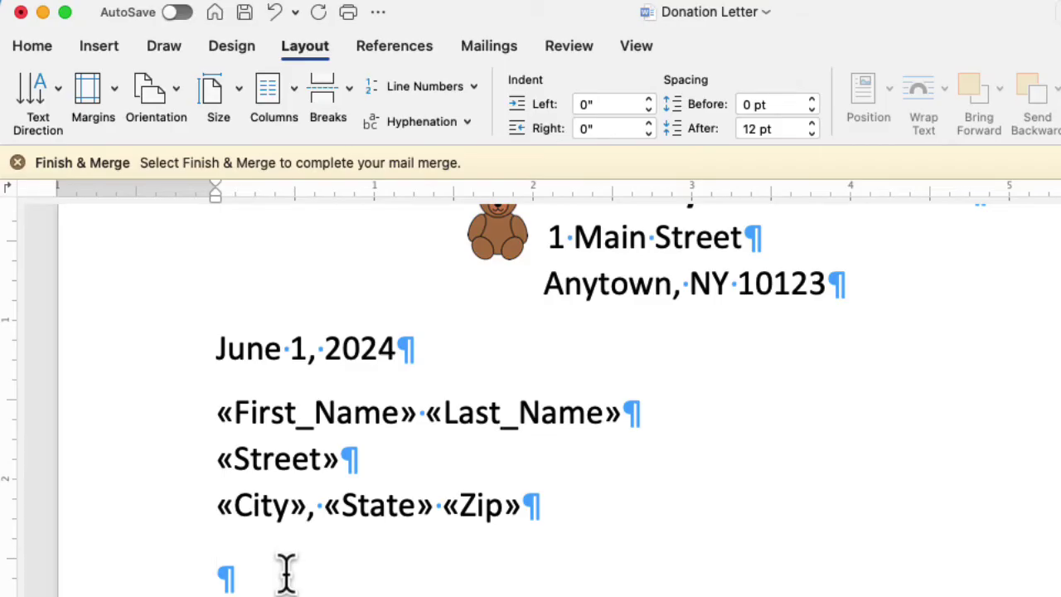
Write the salutation Dear «Title» «Last_Name»: and delete the blank line beneath it.
{"action": "type", "text": "De"}
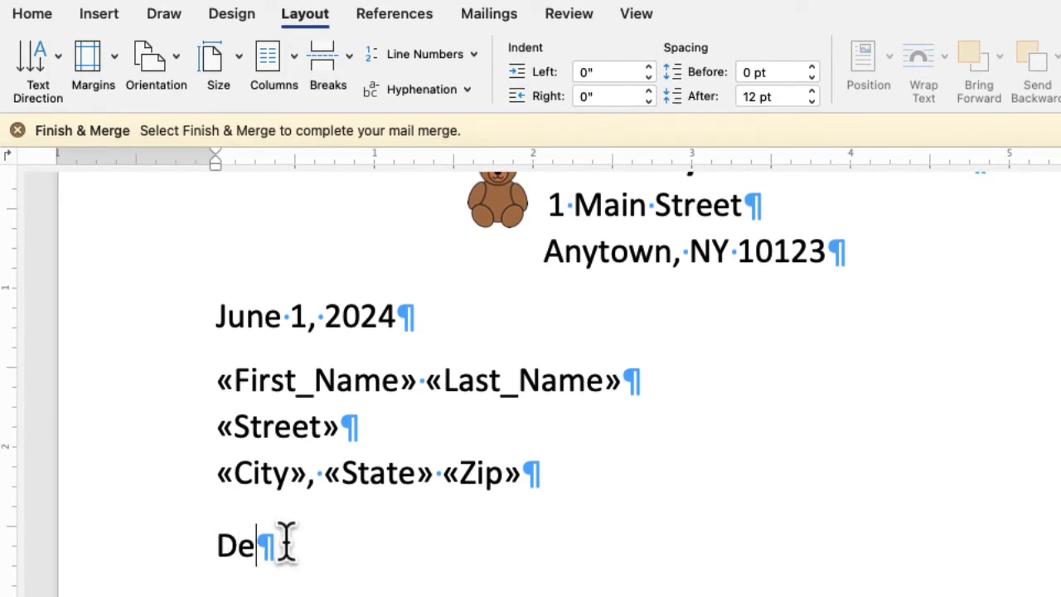
{"action": "type", "text": "ar"}
{"action": "left_click", "coordinate": [489, 16]}
{"action": "left_click", "coordinate": [487, 55]}
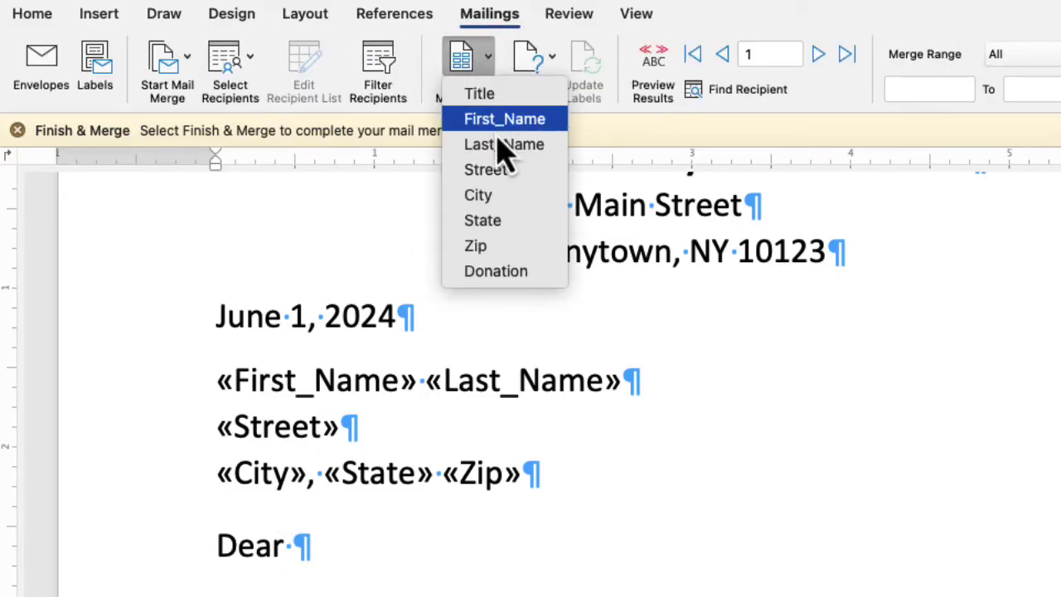
{"action": "left_click", "coordinate": [501, 96]}
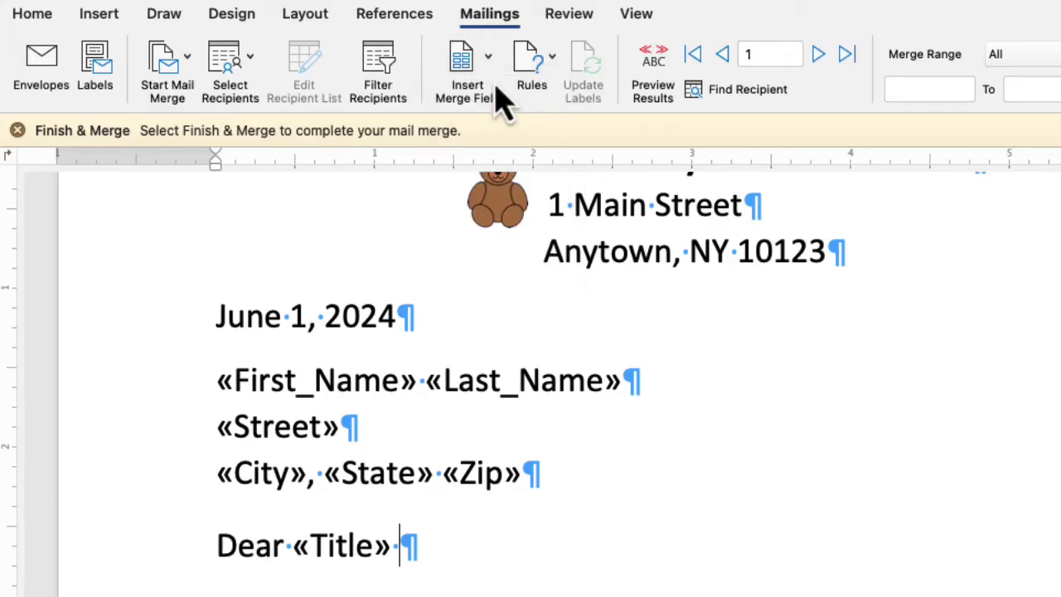
{"action": "left_click", "coordinate": [491, 83]}
{"action": "left_click", "coordinate": [514, 151]}
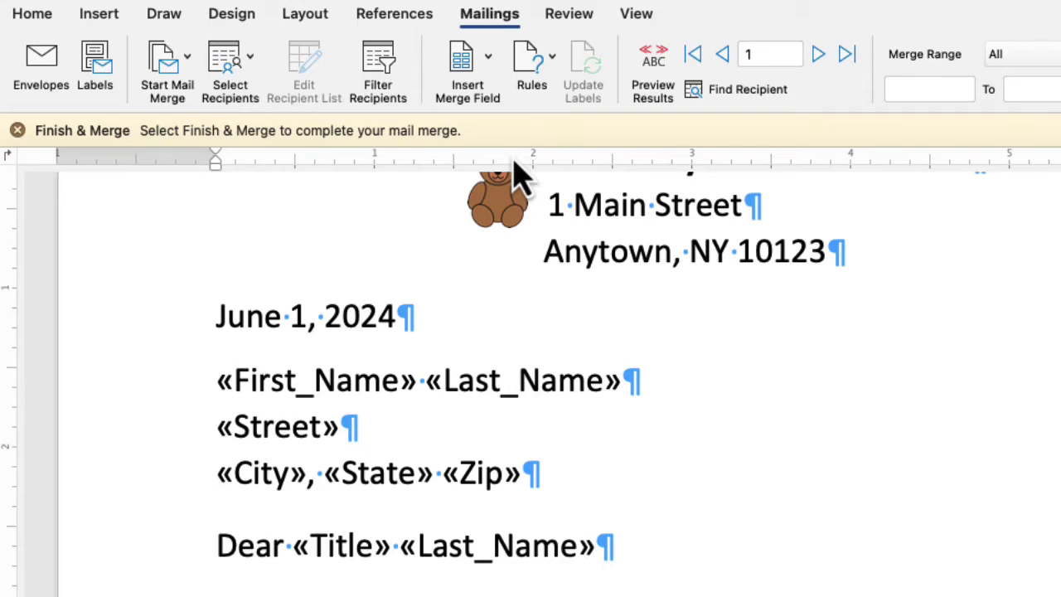
{"action": "type", "text": ":"}
{"action": "left_click", "coordinate": [220, 496]}
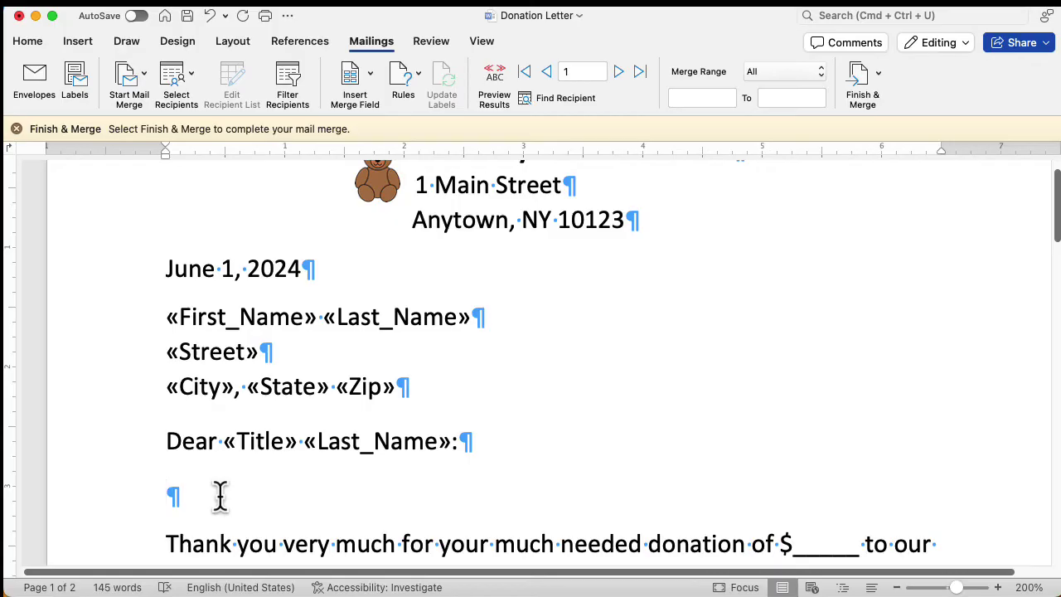
{"action": "key", "text": "Delete"}
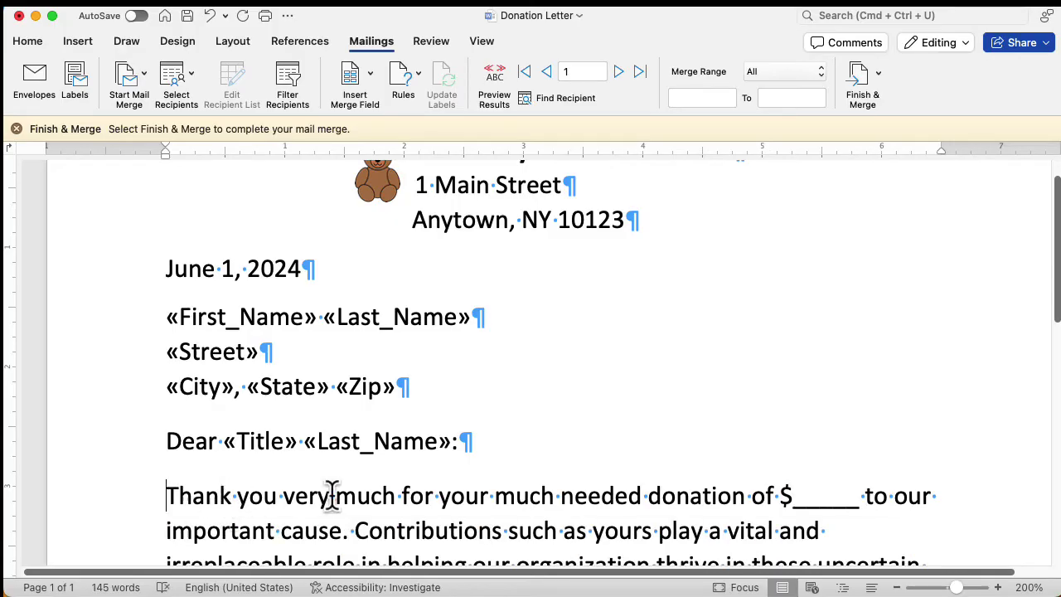
Select the underscore blank after the $ and insert the «Donation» merge field.
{"action": "left_click", "coordinate": [793, 495]}
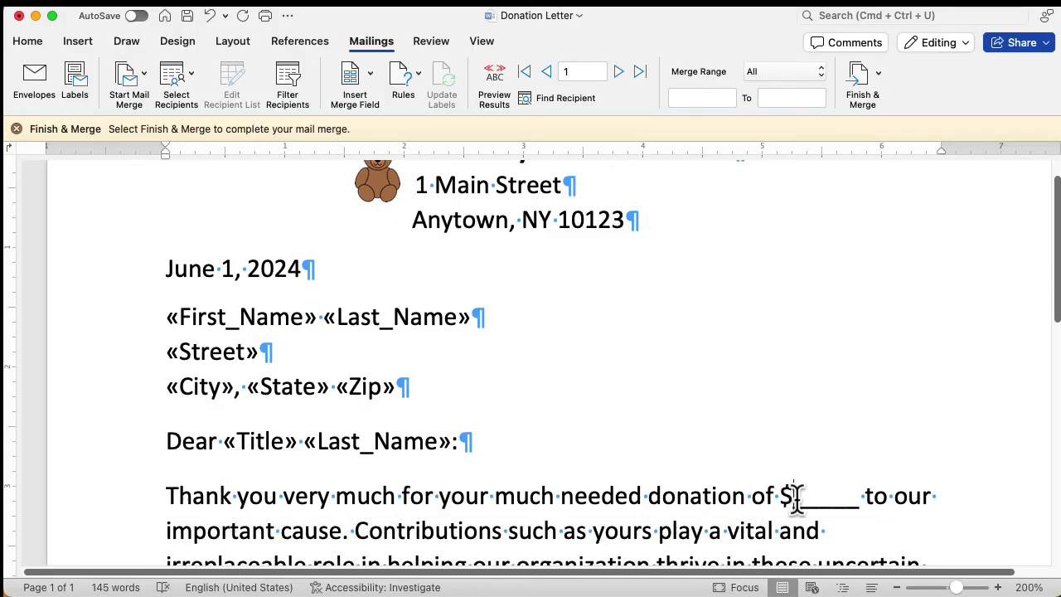
{"action": "left_click_drag", "start_coordinate": [794, 496], "coordinate": [858, 500]}
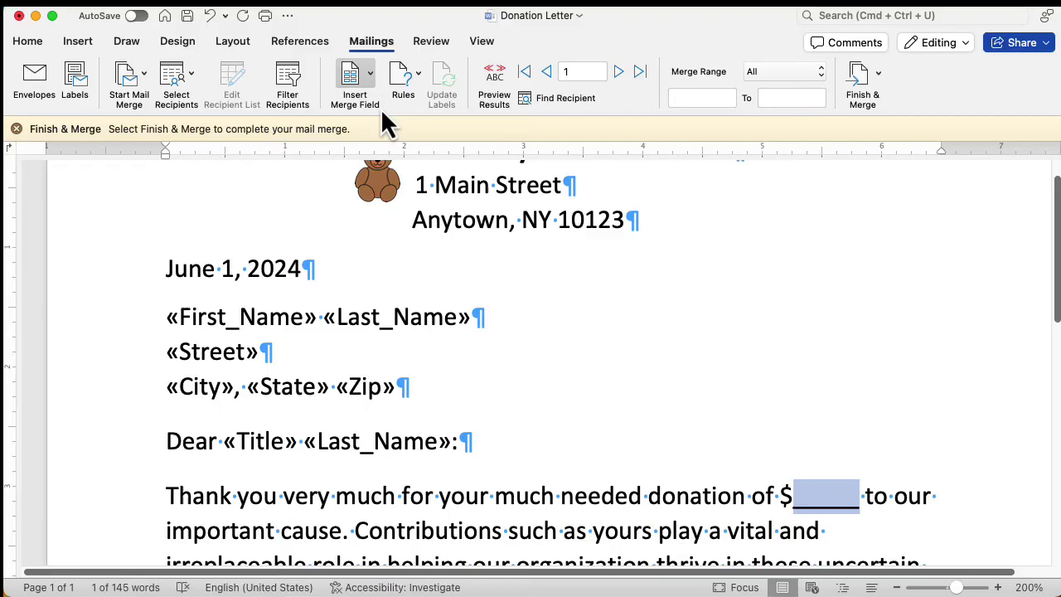
{"action": "left_click", "coordinate": [367, 77]}
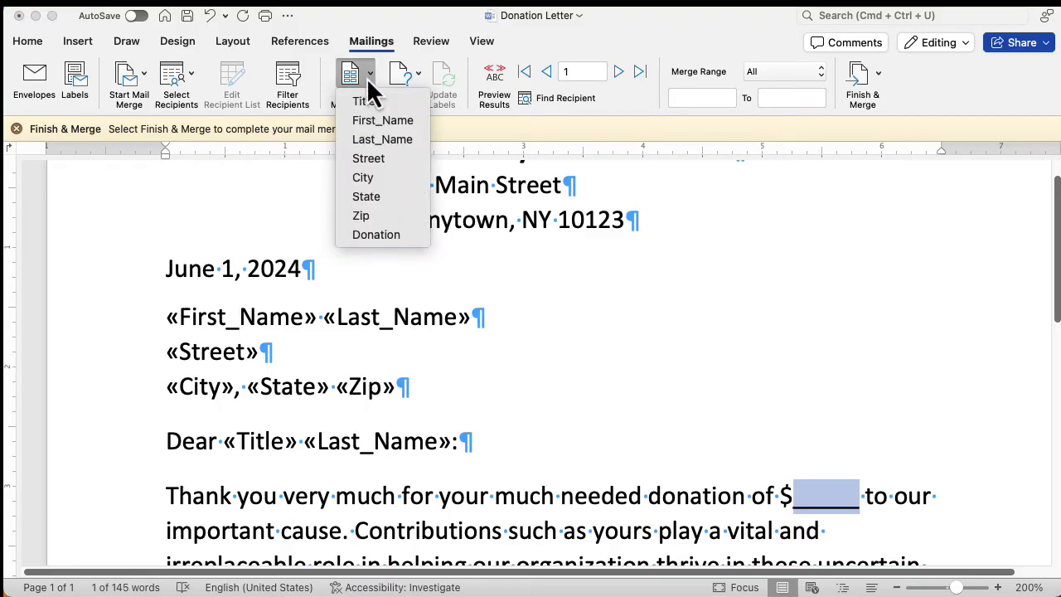
{"action": "left_click", "coordinate": [391, 235]}
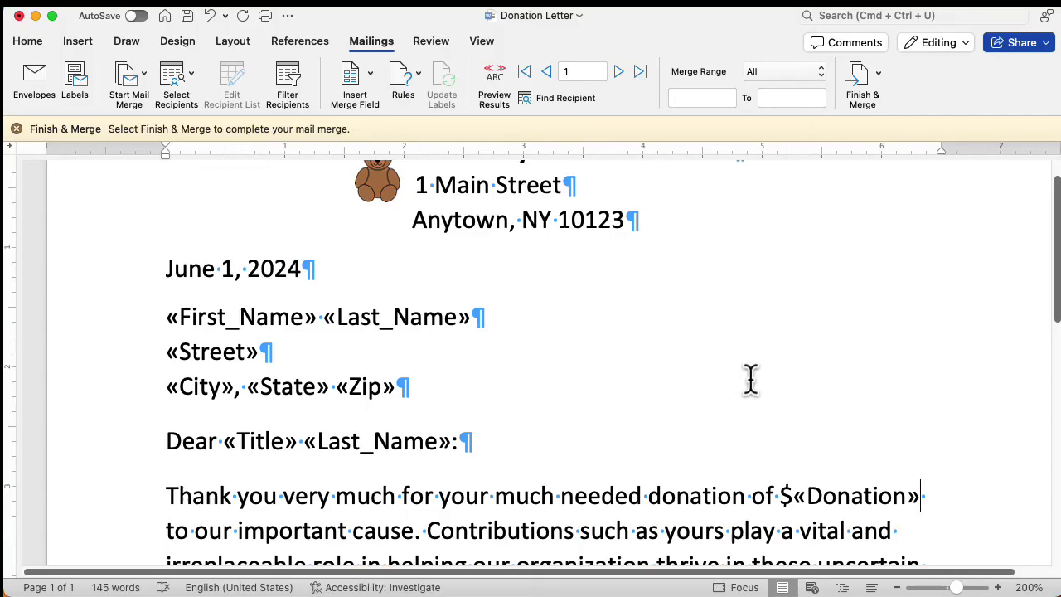
Preview merge results, advance to the third recipient, and highlight the doubled $$300 amount.
{"action": "left_click", "coordinate": [498, 82]}
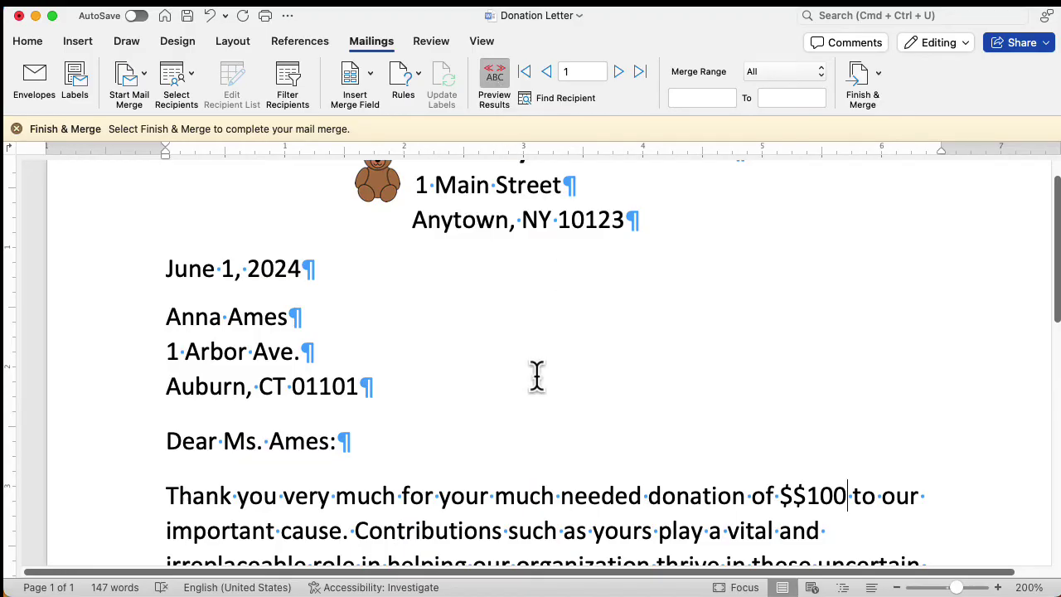
{"action": "left_click", "coordinate": [619, 73]}
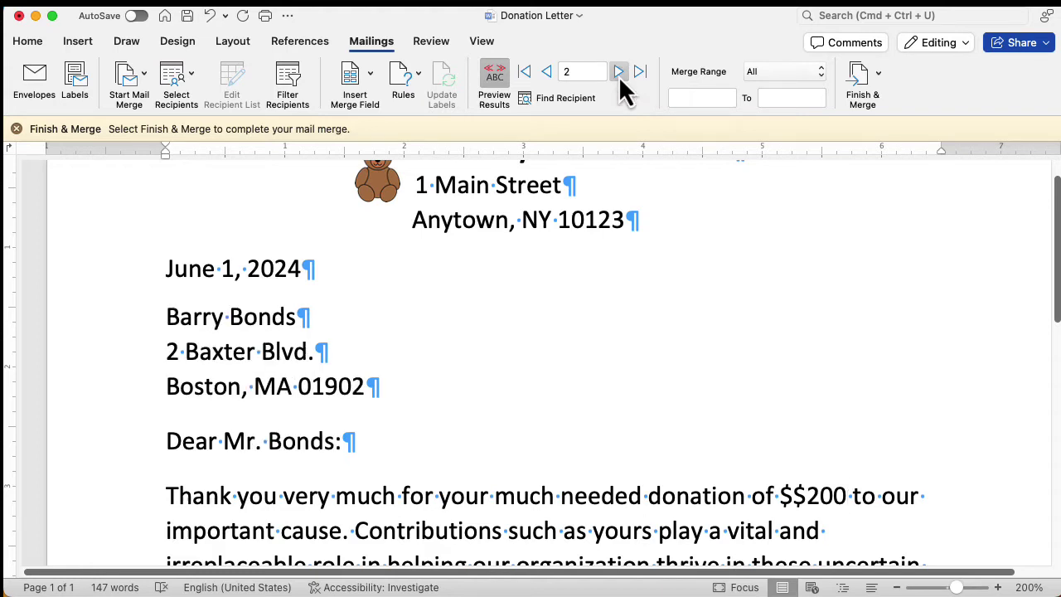
{"action": "left_click", "coordinate": [619, 73]}
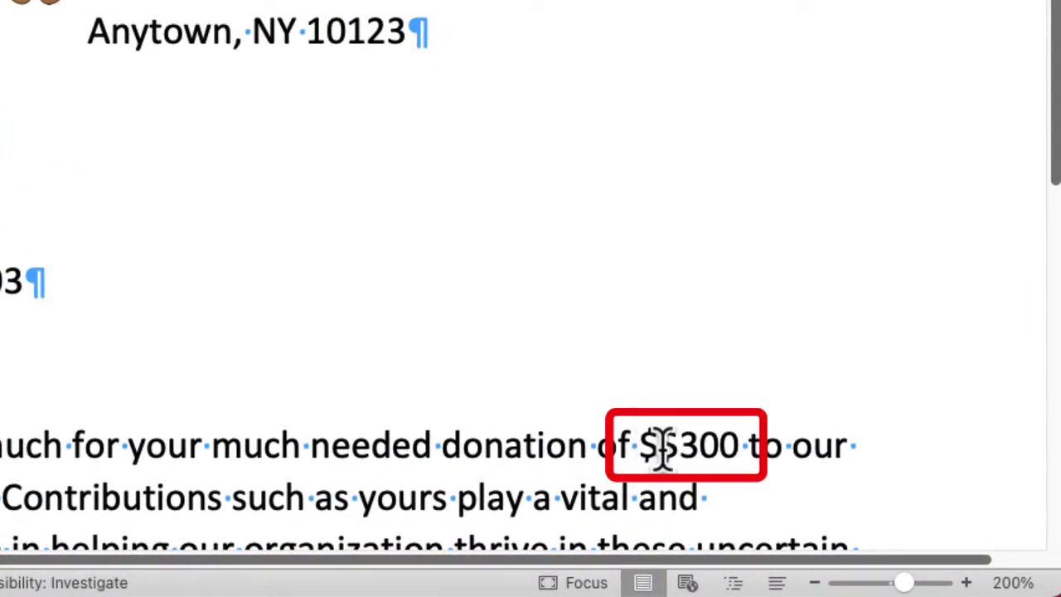
{"action": "left_click_drag", "start_coordinate": [659, 447], "coordinate": [739, 448]}
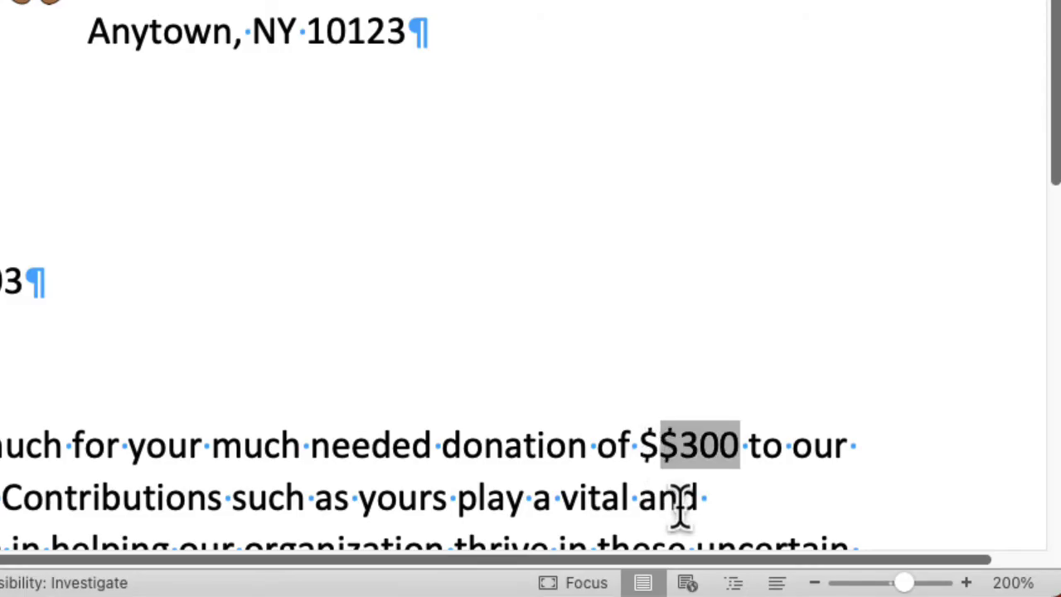
Delete the extra $ before the donation amount and merge all letters into the new document Letters1.
{"action": "key", "text": "BackSpace"}
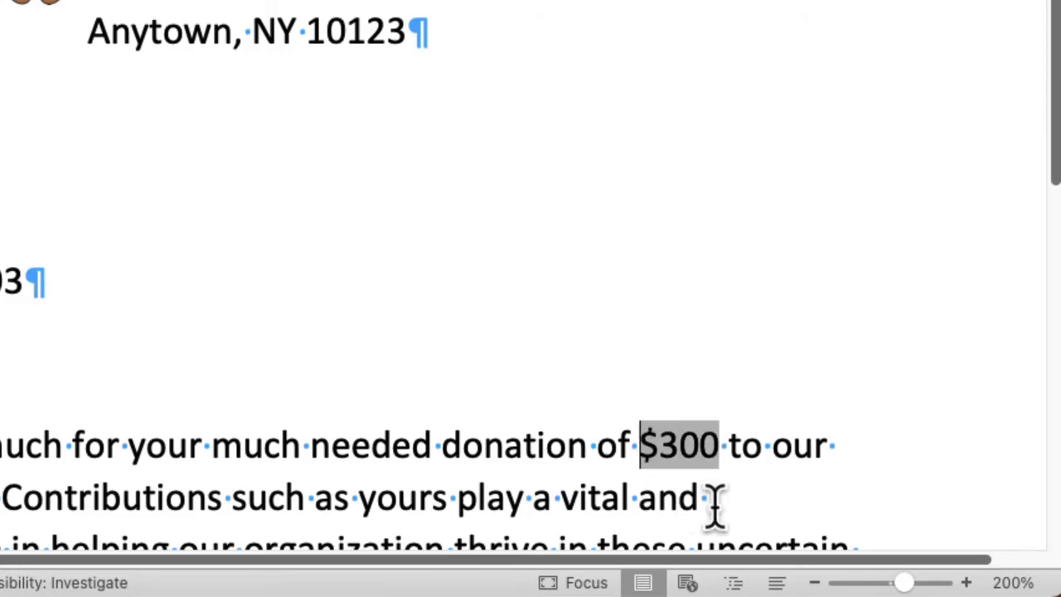
{"action": "left_click", "coordinate": [604, 440]}
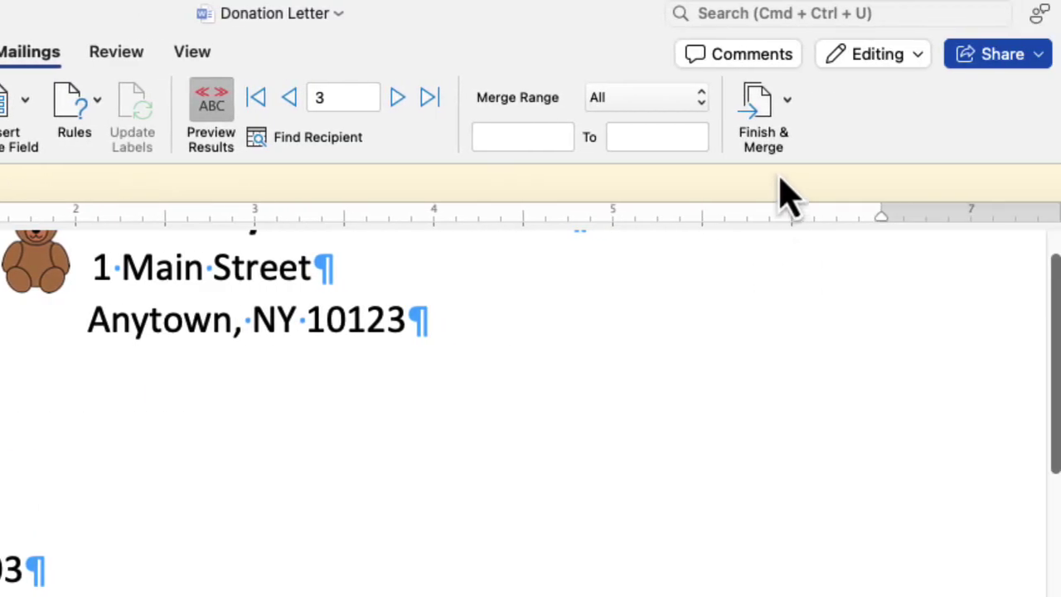
{"action": "left_click", "coordinate": [775, 120]}
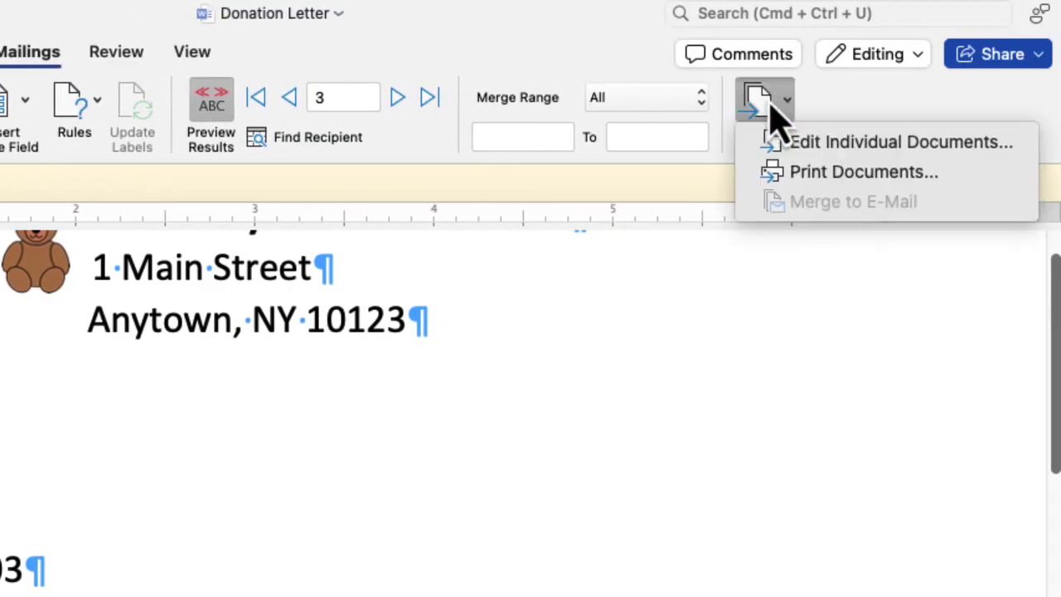
{"action": "left_click", "coordinate": [881, 159]}
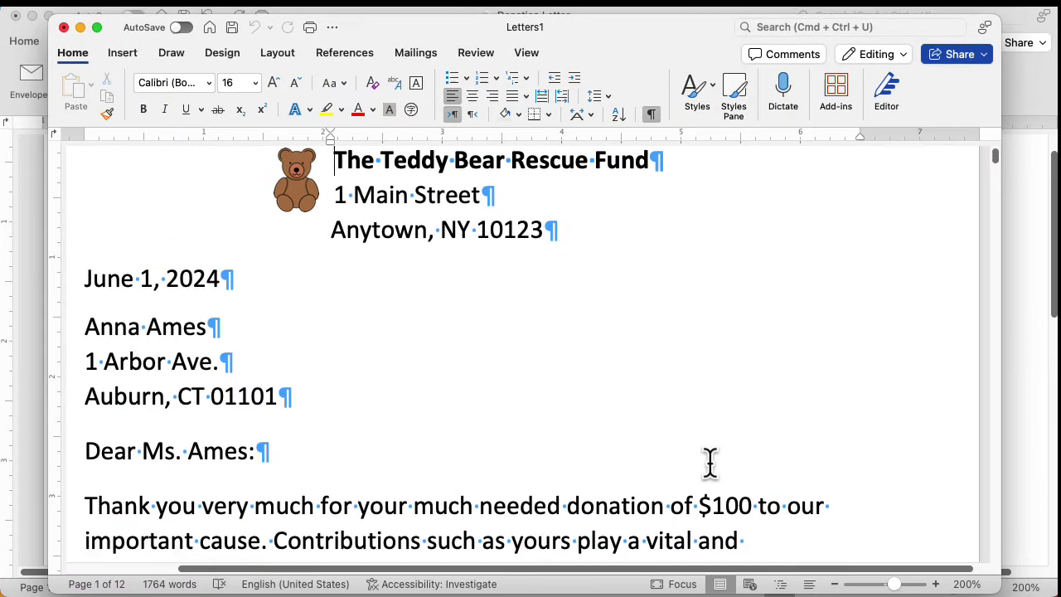
Scroll through the Letters1 letters to the twelfth one, thanking for $12,000, on Page 12 of 12.
{"action": "scroll", "coordinate": [710, 461], "scroll_direction": "down", "scroll_amount": 3}
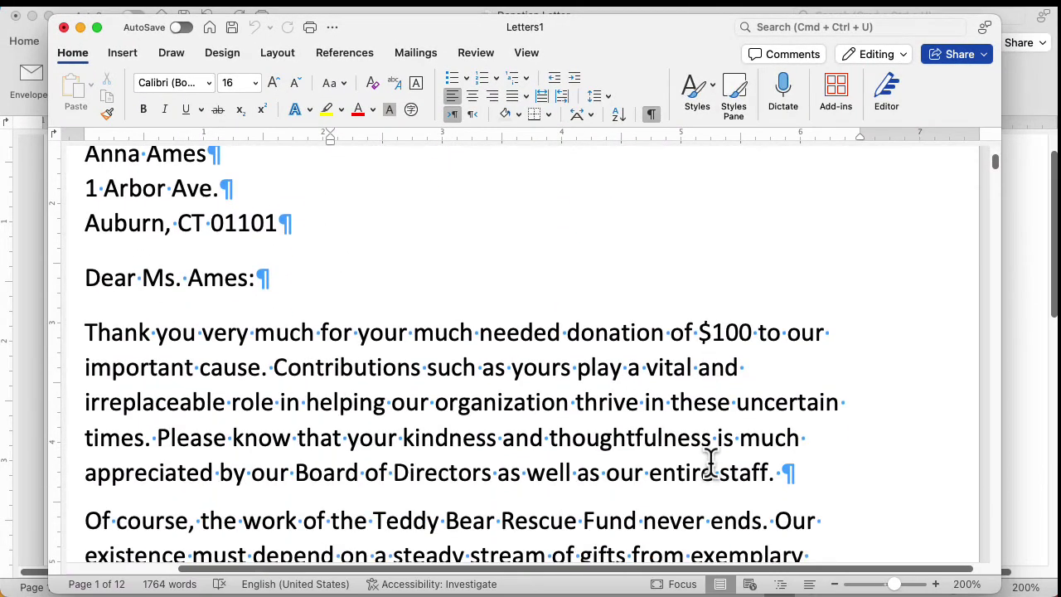
{"action": "scroll", "coordinate": [710, 461], "scroll_direction": "down", "scroll_amount": 10}
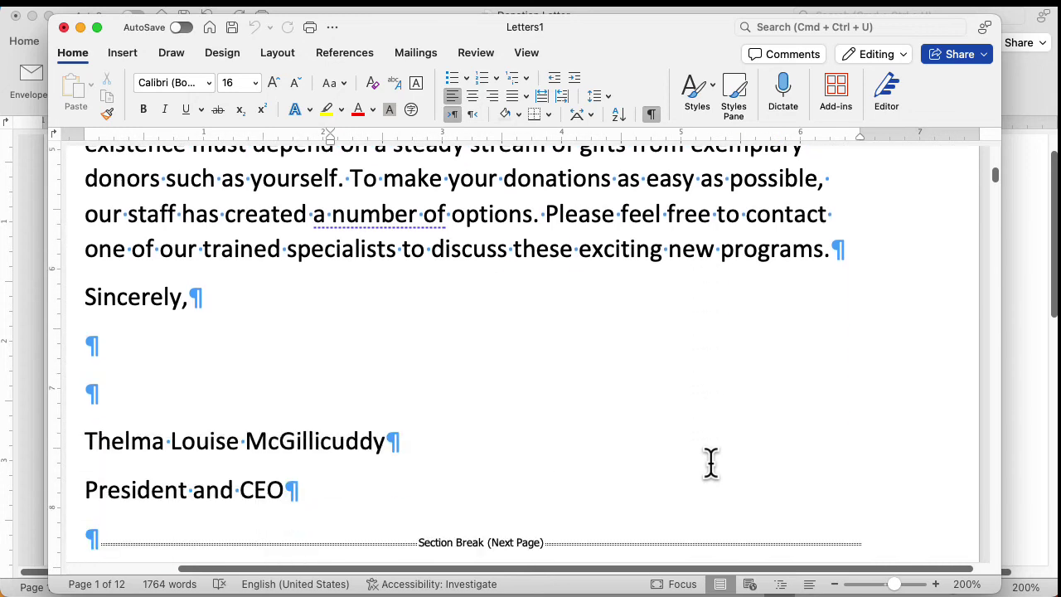
{"action": "scroll", "coordinate": [710, 462], "scroll_direction": "down", "scroll_amount": 4}
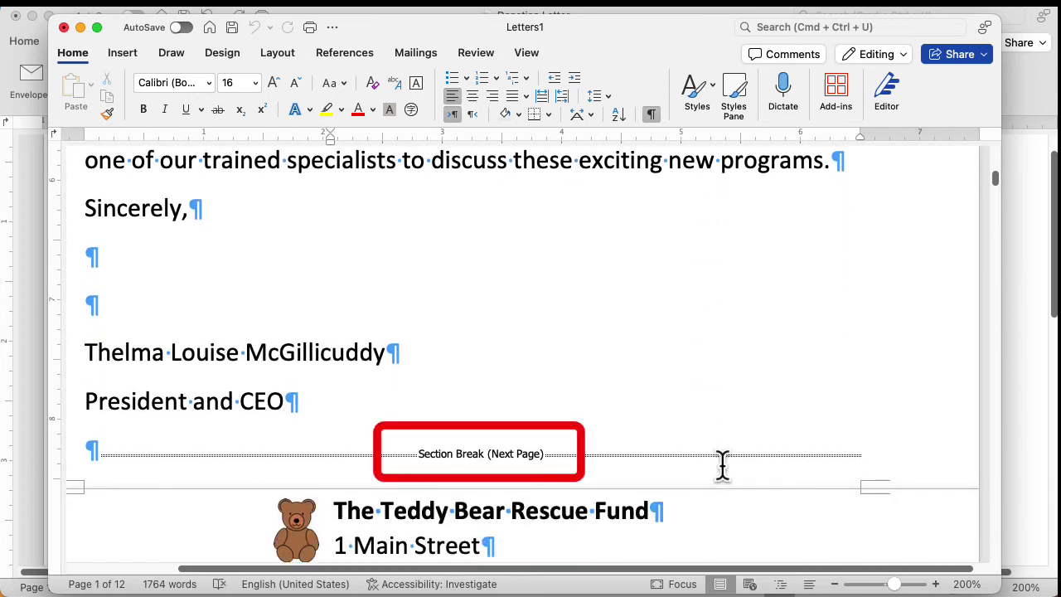
{"action": "scroll", "coordinate": [722, 466], "scroll_direction": "down", "scroll_amount": 6}
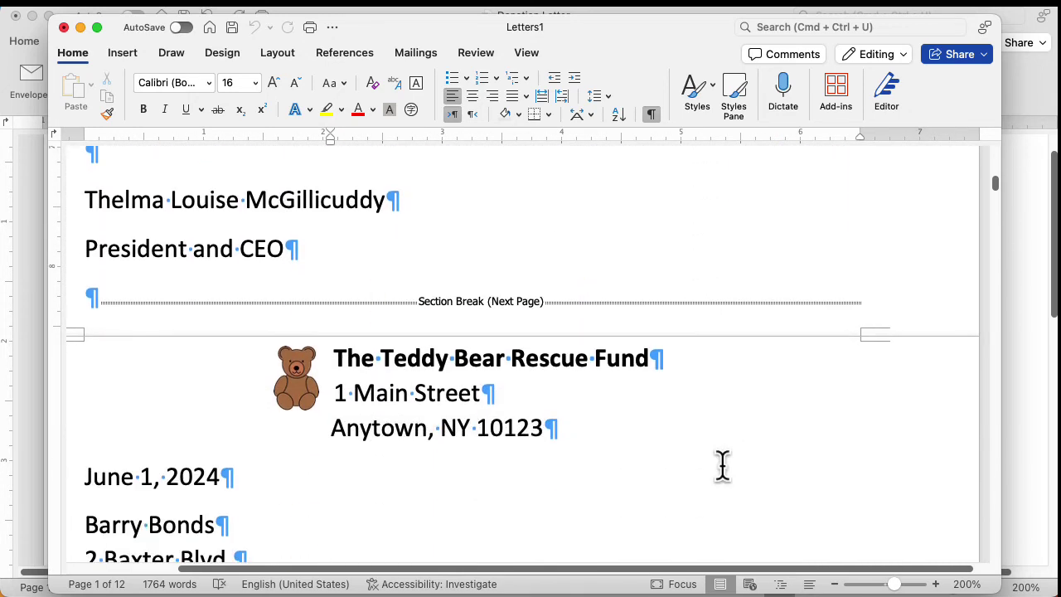
{"action": "scroll", "coordinate": [721, 466], "scroll_direction": "down", "scroll_amount": 14}
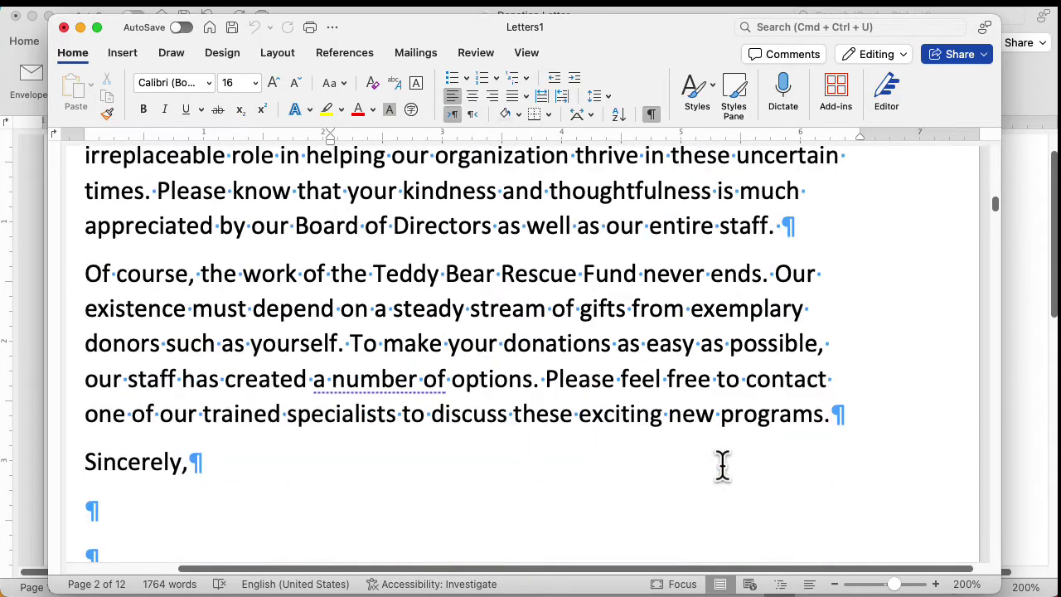
{"action": "scroll", "coordinate": [721, 466], "scroll_direction": "down", "scroll_amount": 9}
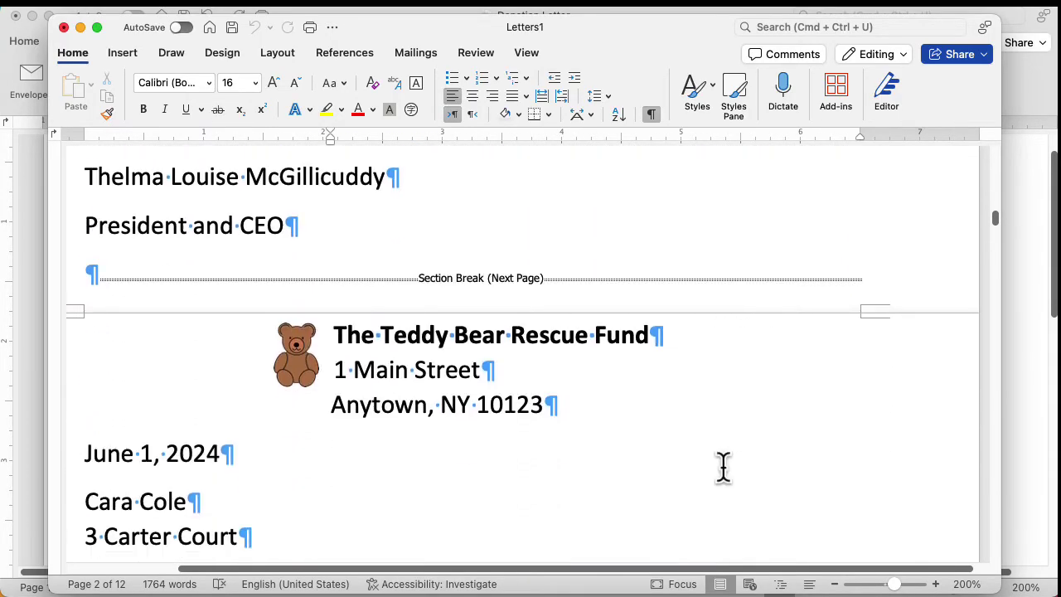
{"action": "scroll", "coordinate": [721, 466], "scroll_direction": "down", "scroll_amount": 3}
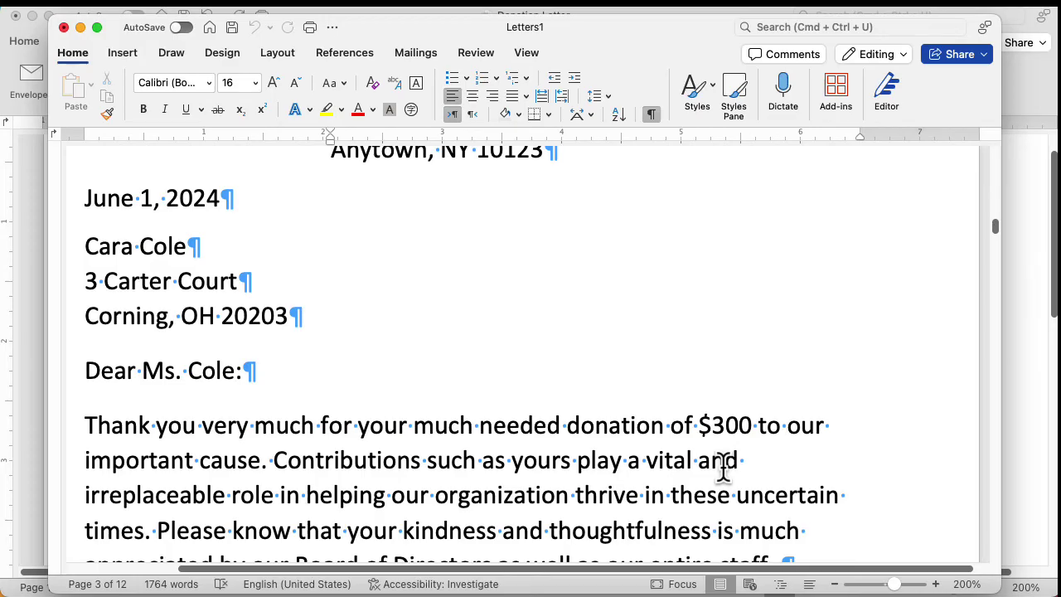
{"action": "scroll", "coordinate": [723, 468], "scroll_direction": "down", "scroll_amount": 2}
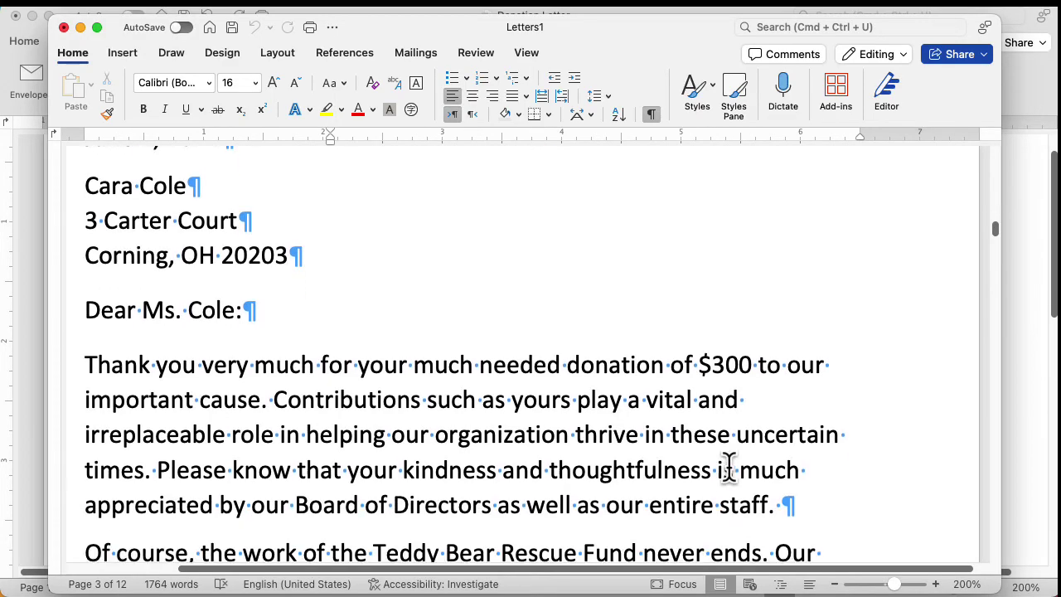
{"action": "scroll", "coordinate": [733, 464], "scroll_direction": "down", "scroll_amount": 10}
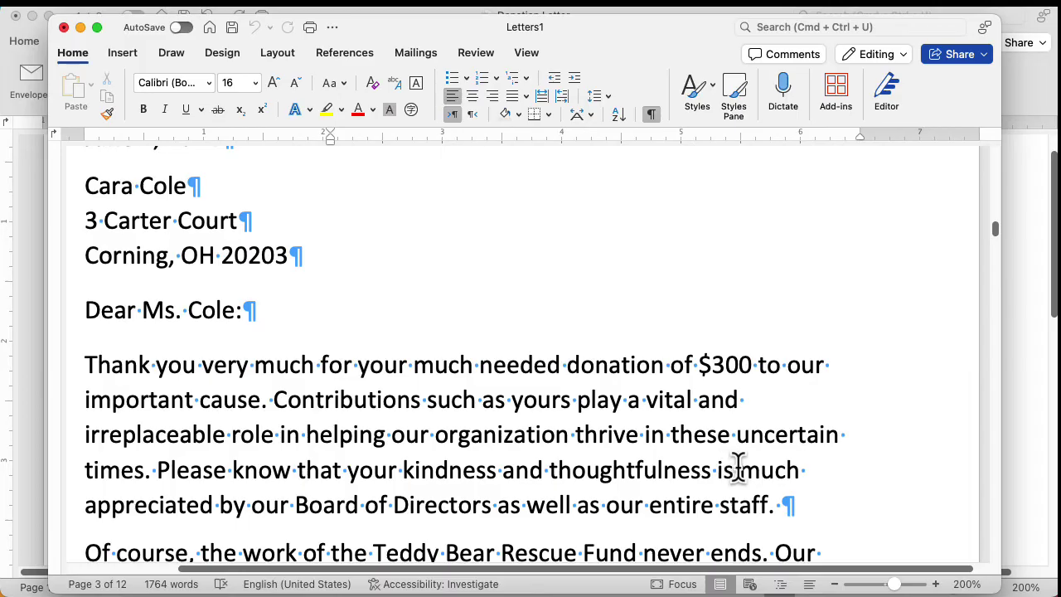
{"action": "scroll", "coordinate": [737, 454], "scroll_direction": "down", "scroll_amount": 15}
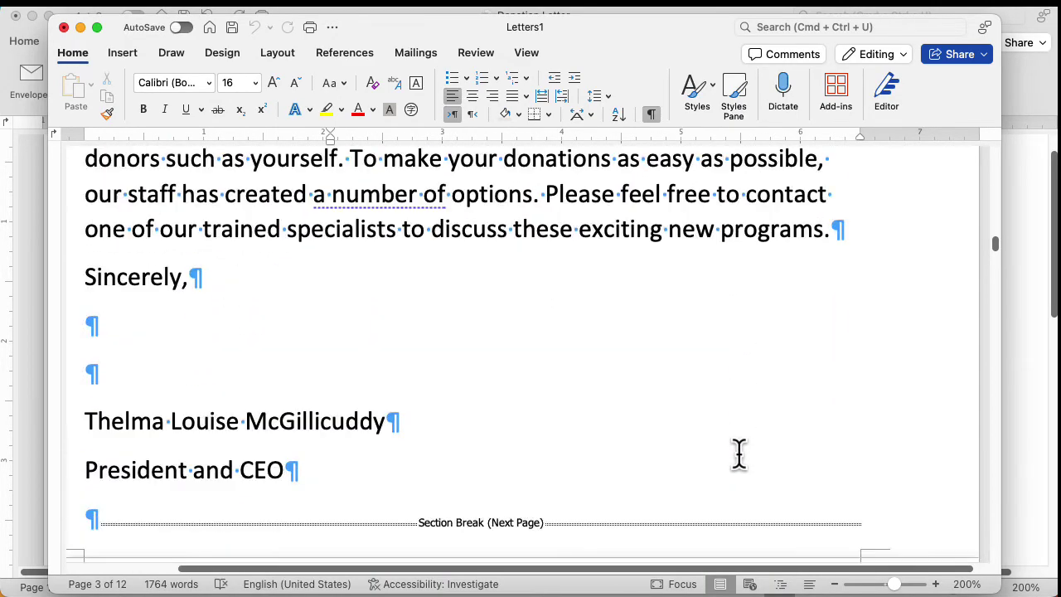
{"action": "scroll", "coordinate": [738, 453], "scroll_direction": "down", "scroll_amount": 5}
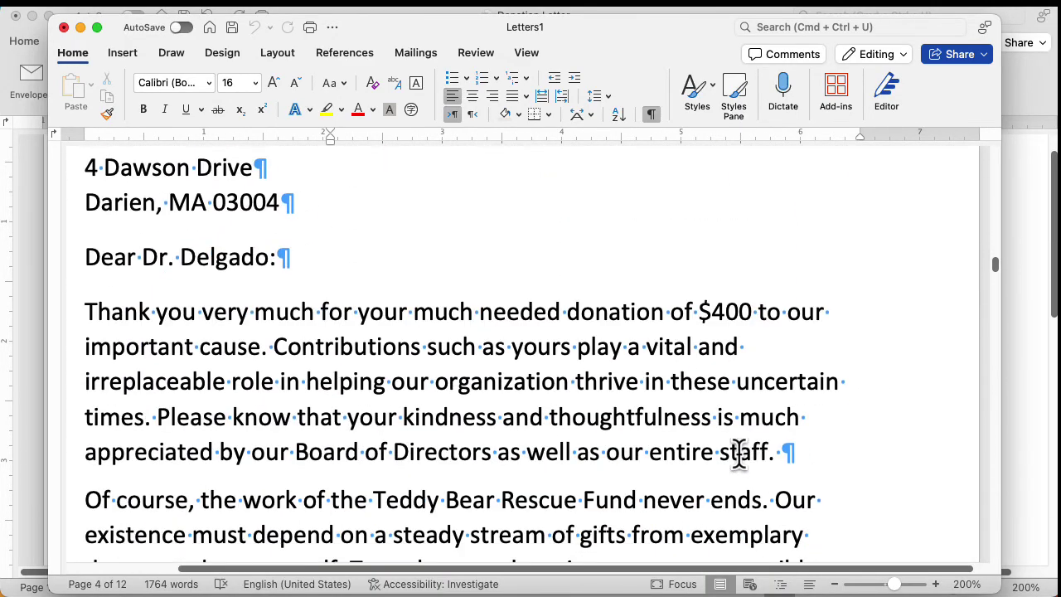
{"action": "scroll", "coordinate": [995, 268], "scroll_direction": "up", "scroll_amount": 15}
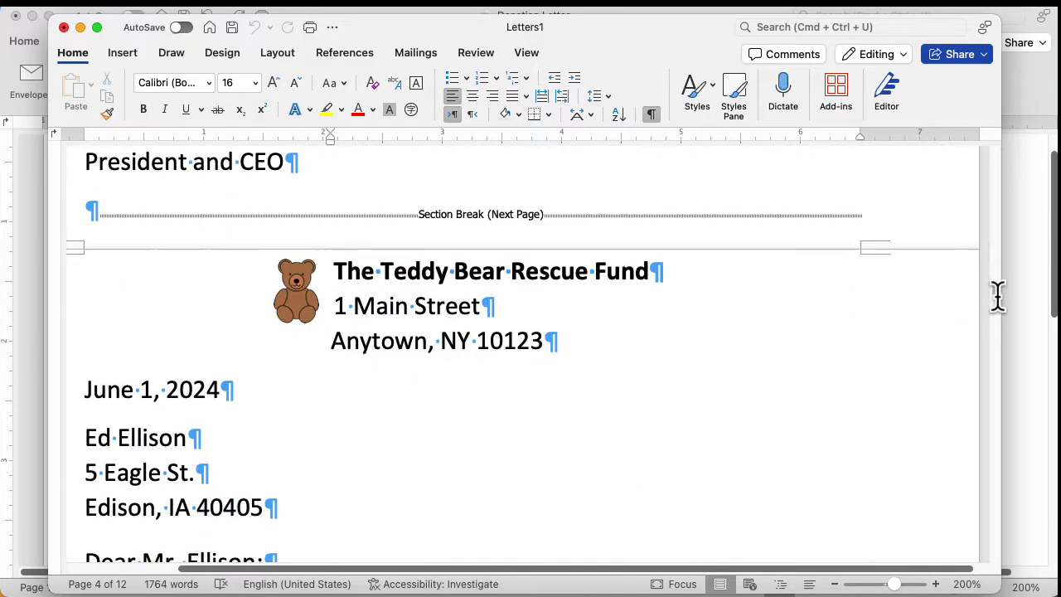
{"action": "scroll", "coordinate": [1000, 396], "scroll_direction": "down", "scroll_amount": 20}
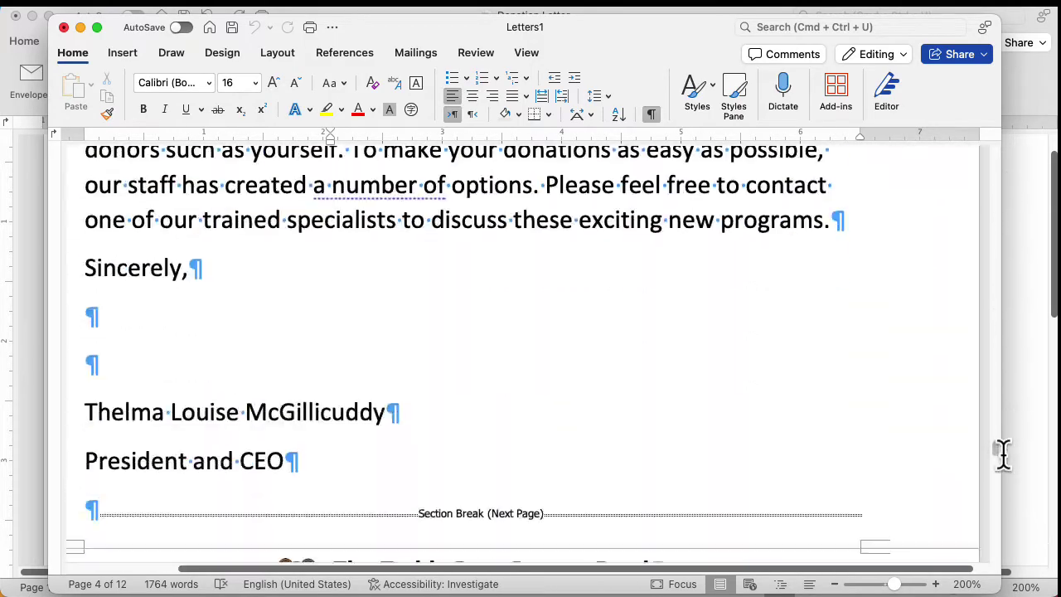
{"action": "scroll", "coordinate": [1002, 475], "scroll_direction": "down", "scroll_amount": 20}
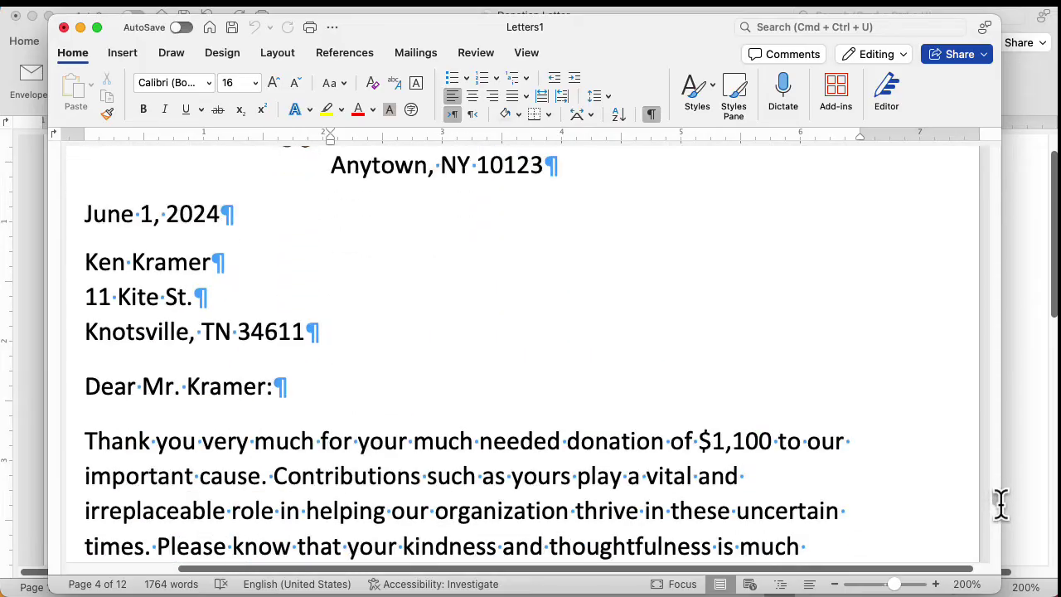
{"action": "scroll", "coordinate": [1000, 520], "scroll_direction": "down", "scroll_amount": 15}
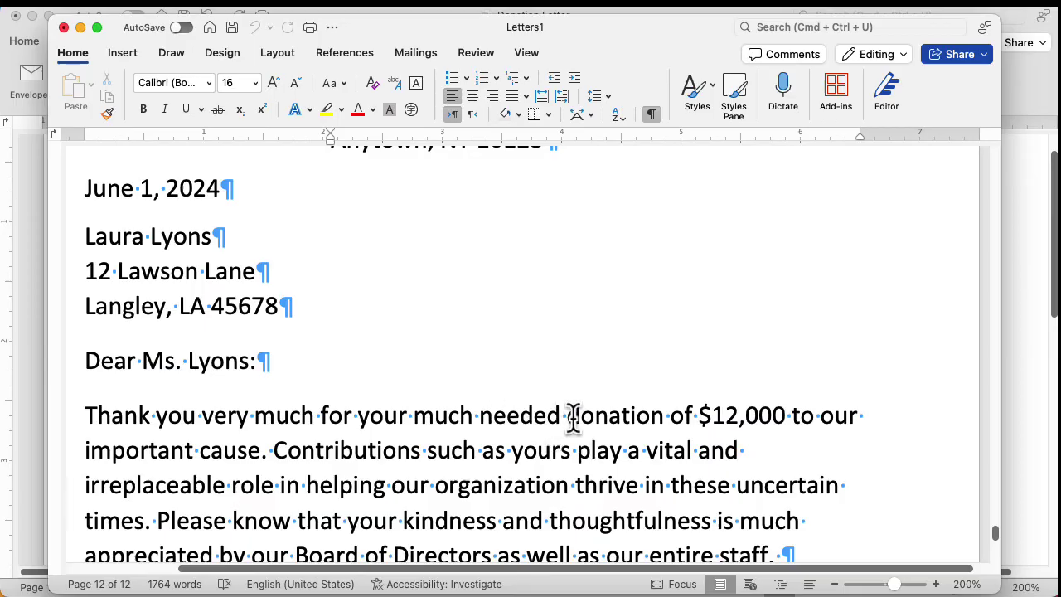
Insert 'and much appreciated ' before 'donation' in the last letter's first paragraph.
{"action": "left_click", "coordinate": [568, 416]}
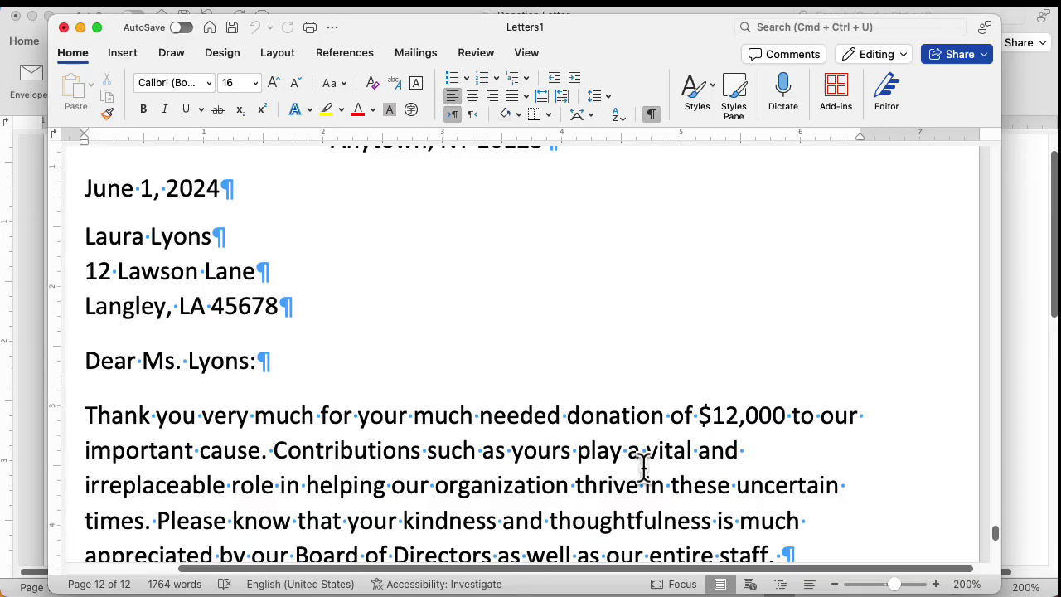
{"action": "type", "text": "and much app"}
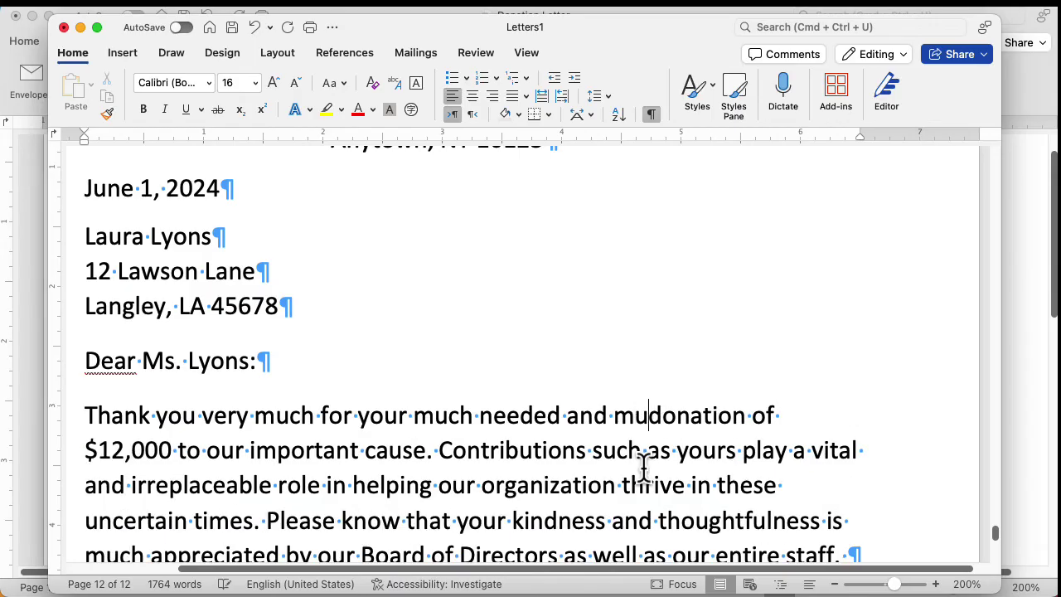
{"action": "type", "text": "reciated"}
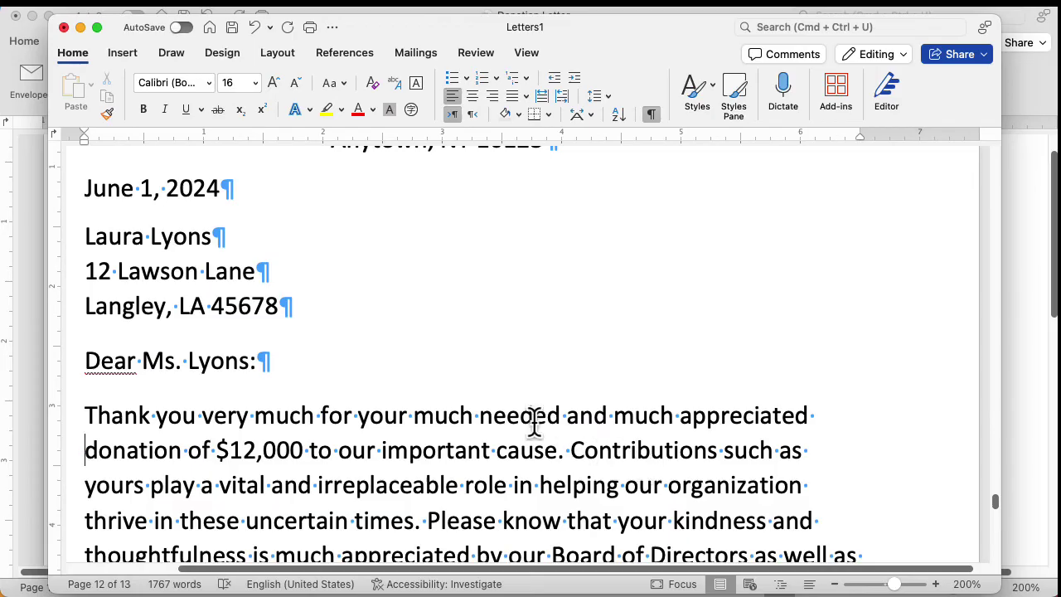
{"action": "scroll", "coordinate": [507, 399], "scroll_direction": "down", "scroll_amount": 1}
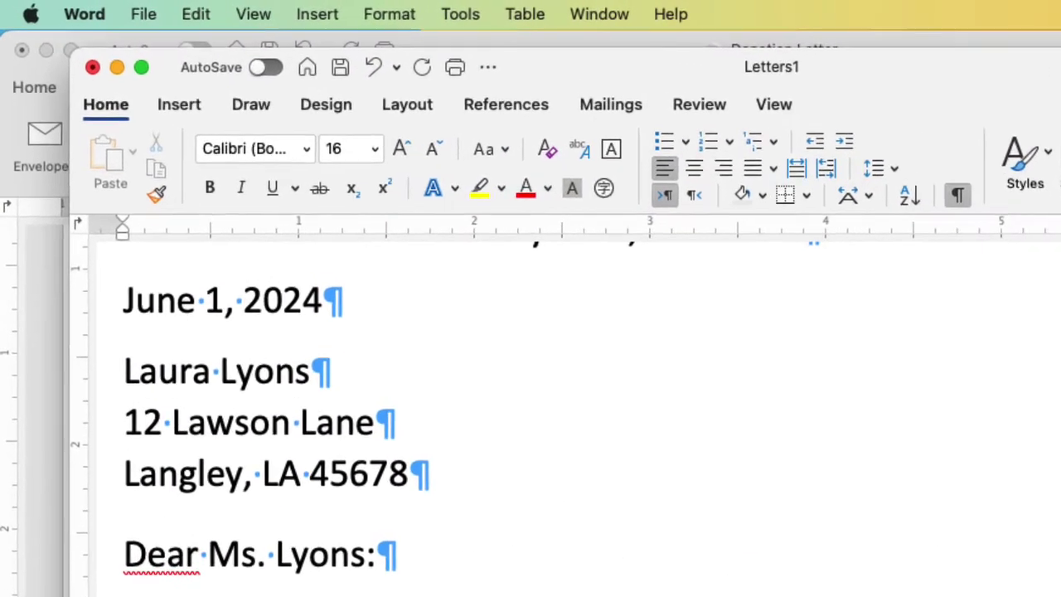
Close Letters1 choosing Don't Save, then save the Donation Letter.
{"action": "left_click", "coordinate": [155, 23]}
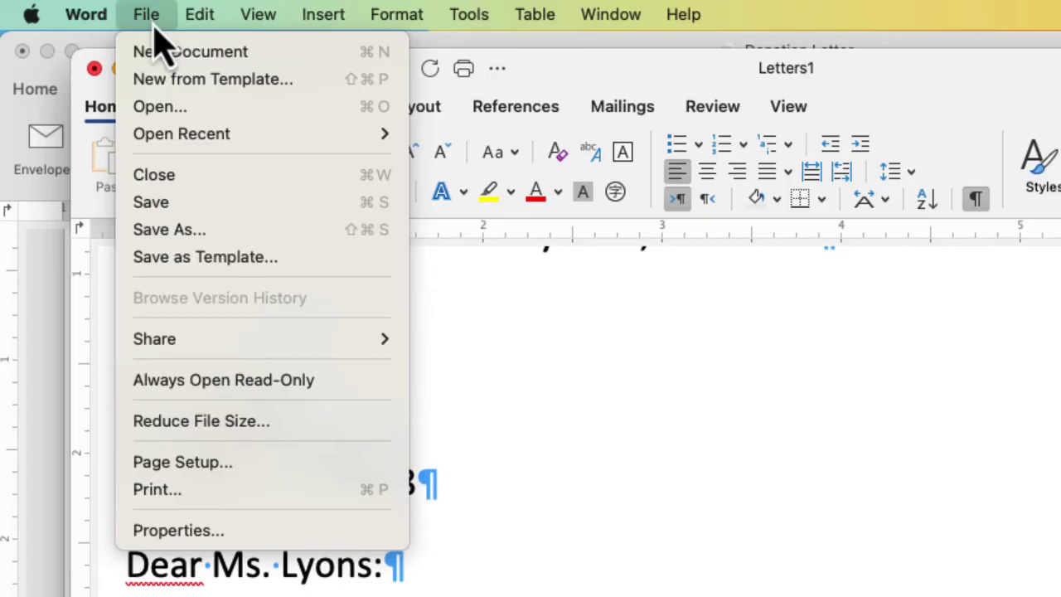
{"action": "left_click", "coordinate": [587, 527]}
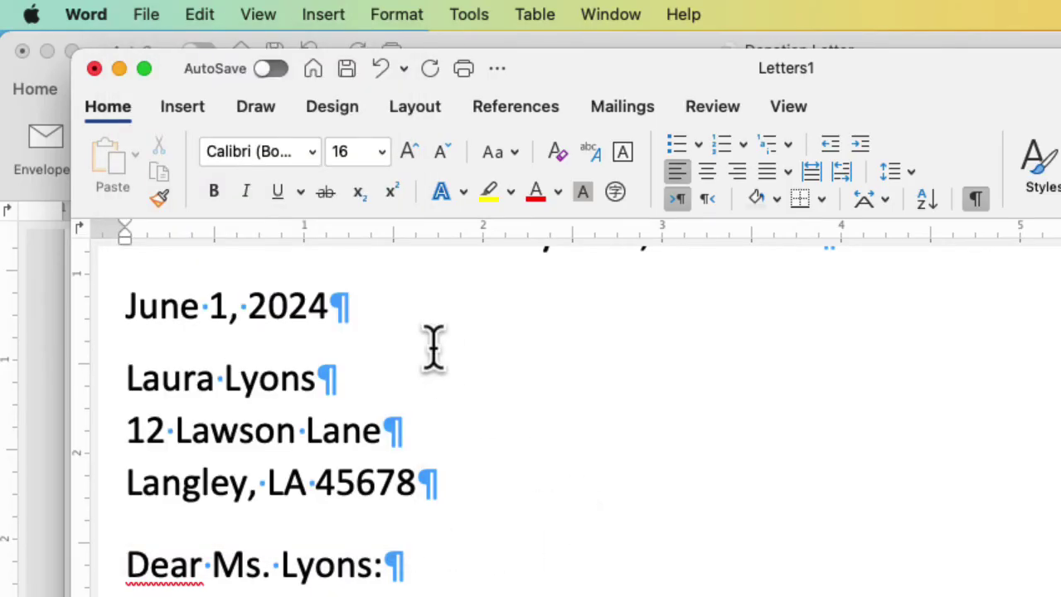
{"action": "left_click", "coordinate": [146, 15]}
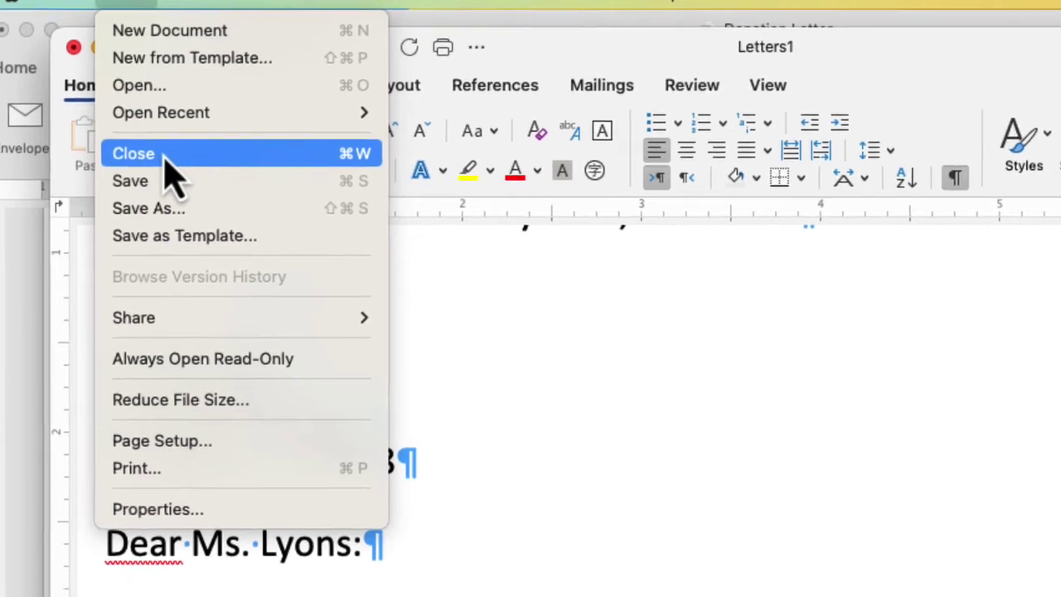
{"action": "left_click", "coordinate": [169, 165]}
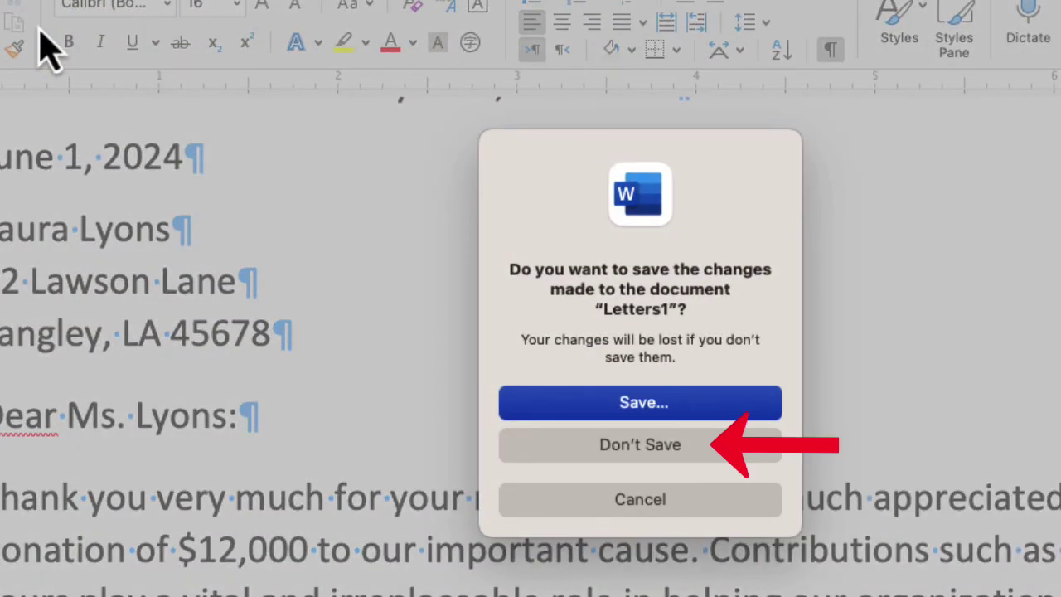
{"action": "left_click", "coordinate": [640, 444]}
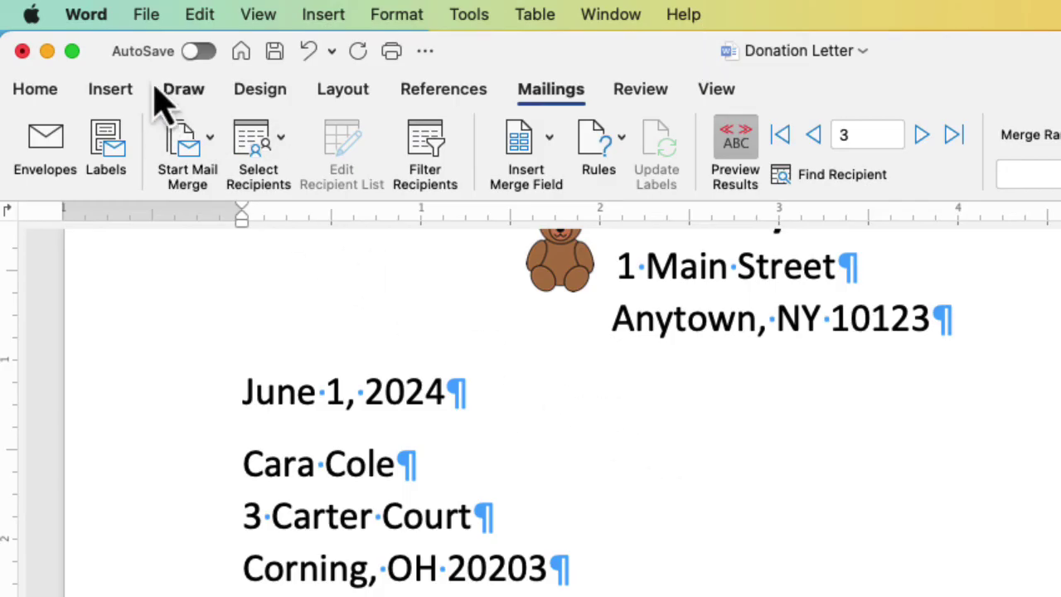
{"action": "left_click", "coordinate": [146, 14]}
{"action": "left_click", "coordinate": [210, 217]}
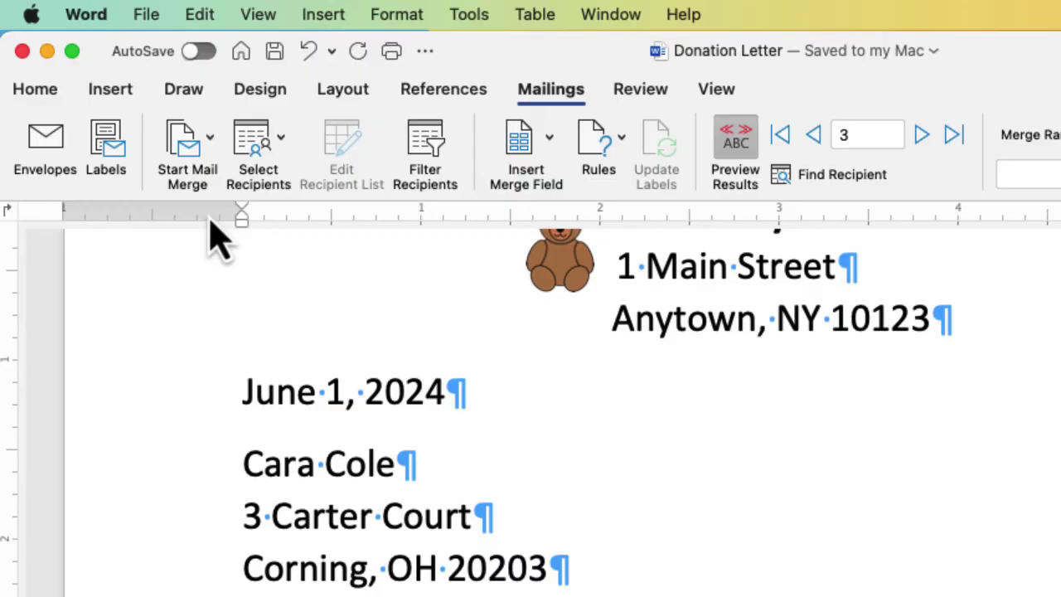